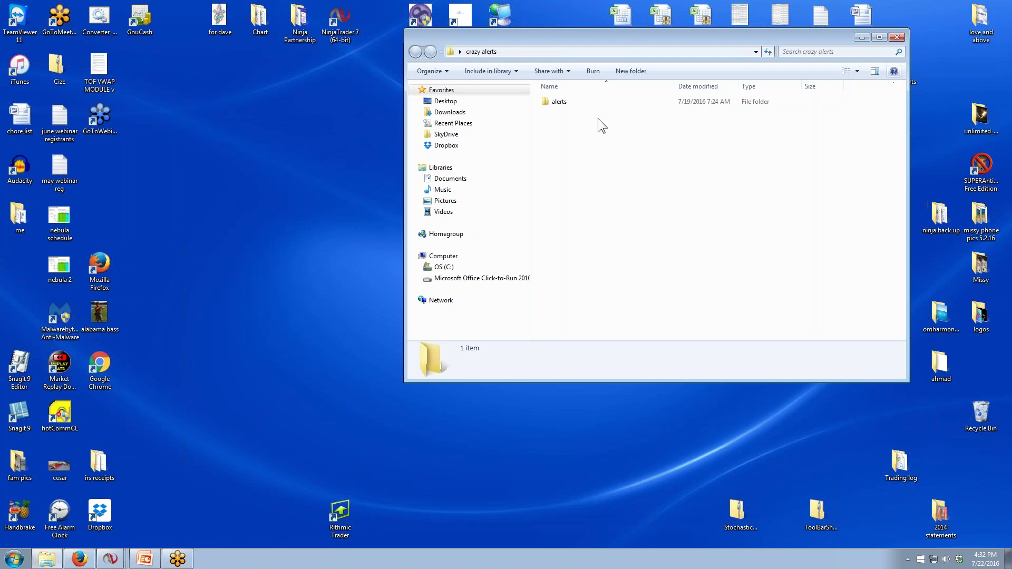
Browse the 57-item crazy alerts > alerts sound listing, then close that Explorer window.
scroll(579, 180, down, 12)
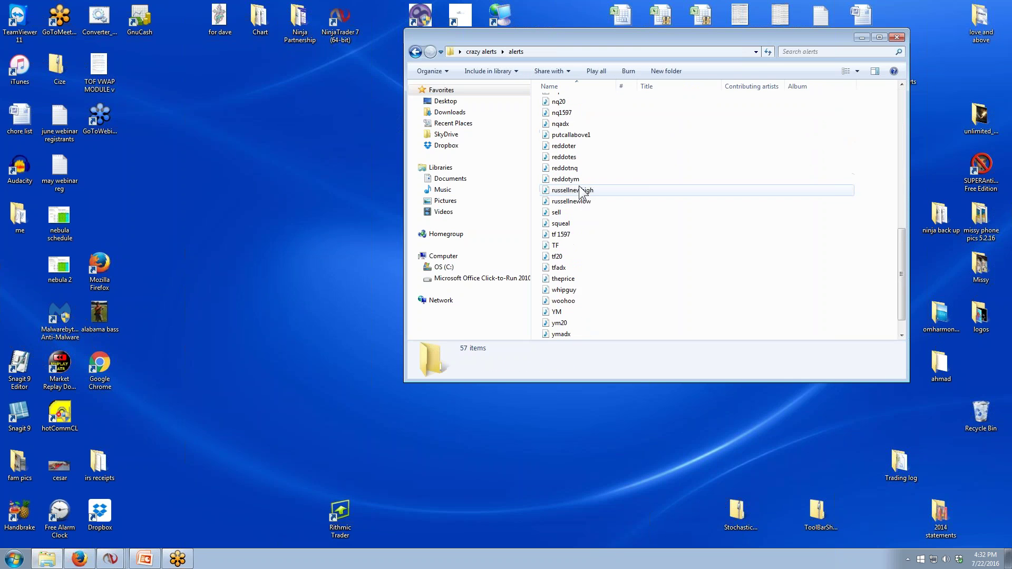
scroll(636, 220, up, 8)
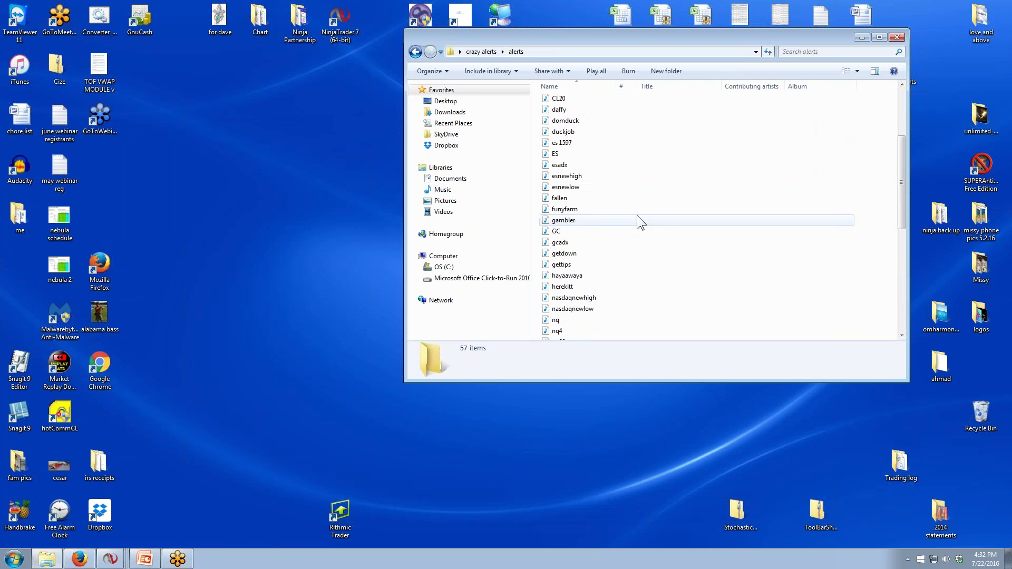
click(896, 38)
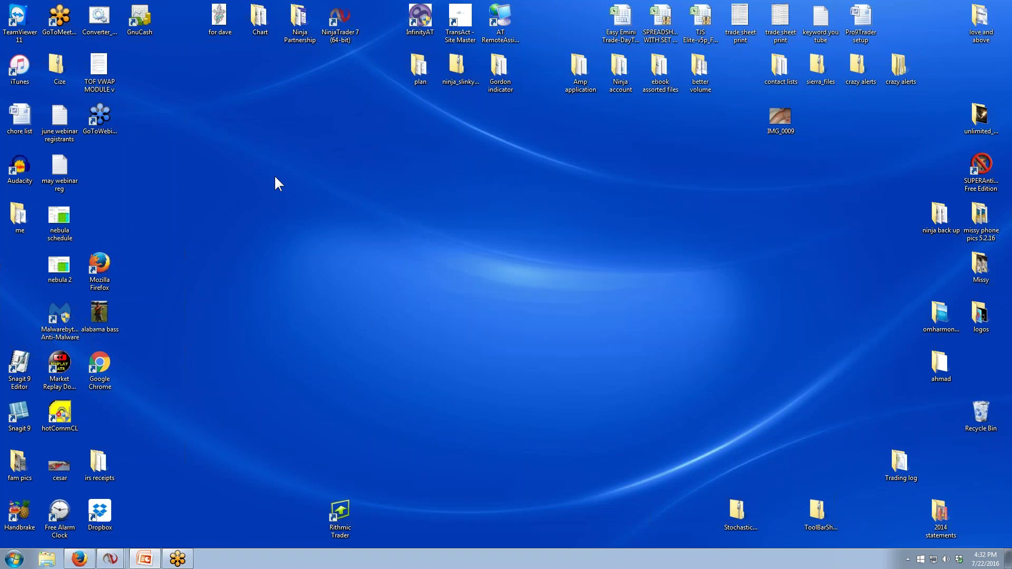
Launch Audacity from the desktop, record a brief sample clip and play it back.
double_click(20, 170)
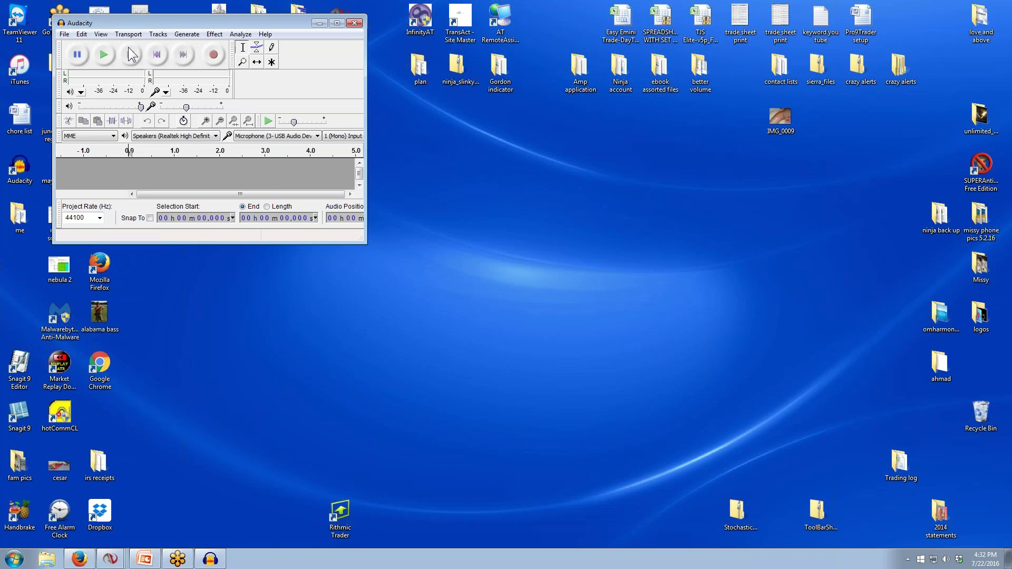
click(213, 52)
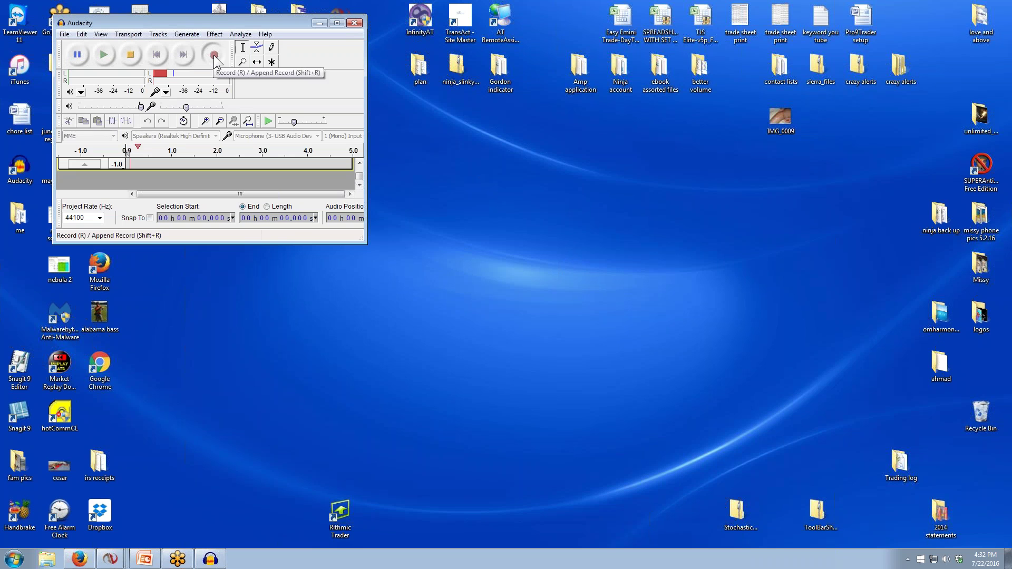
click(131, 55)
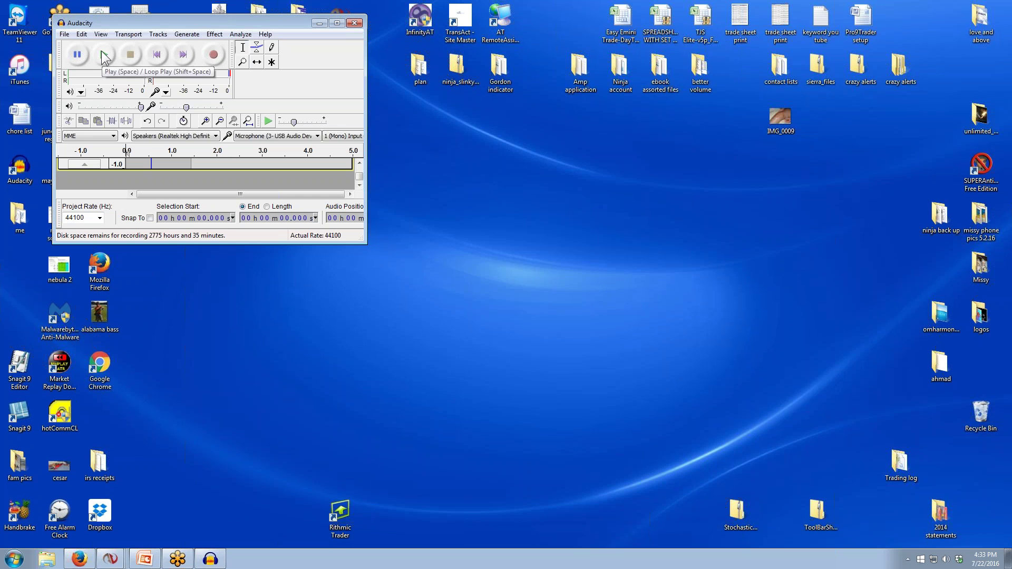
click(103, 54)
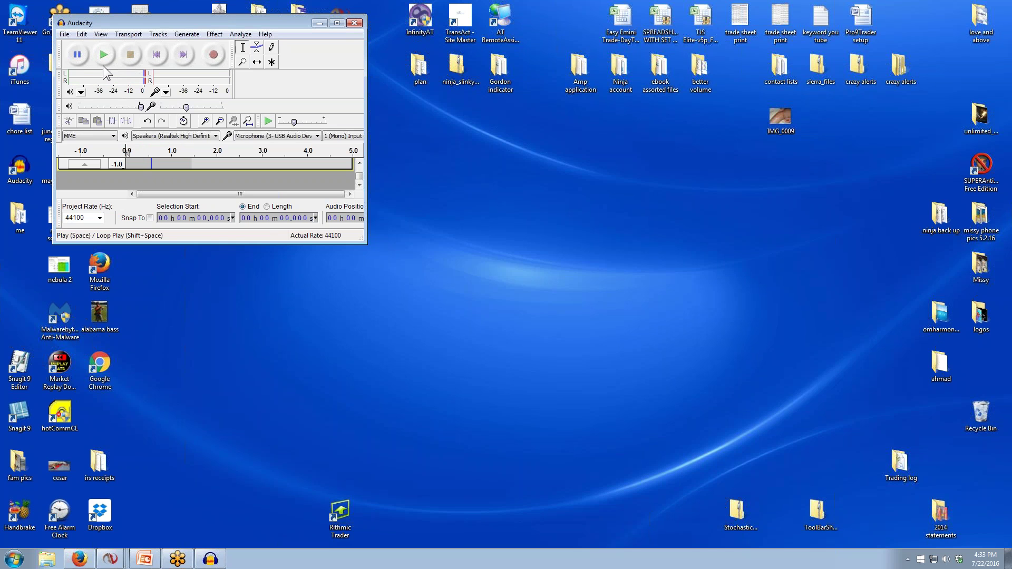
click(63, 34)
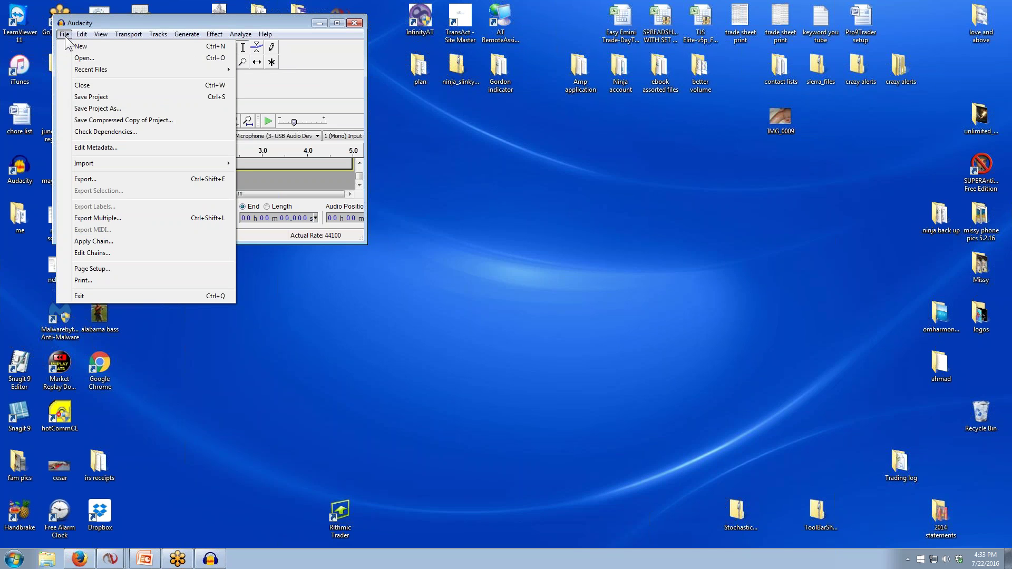
Create a new Audacity project, record and play back a new clip, then choose File > Export.
click(78, 46)
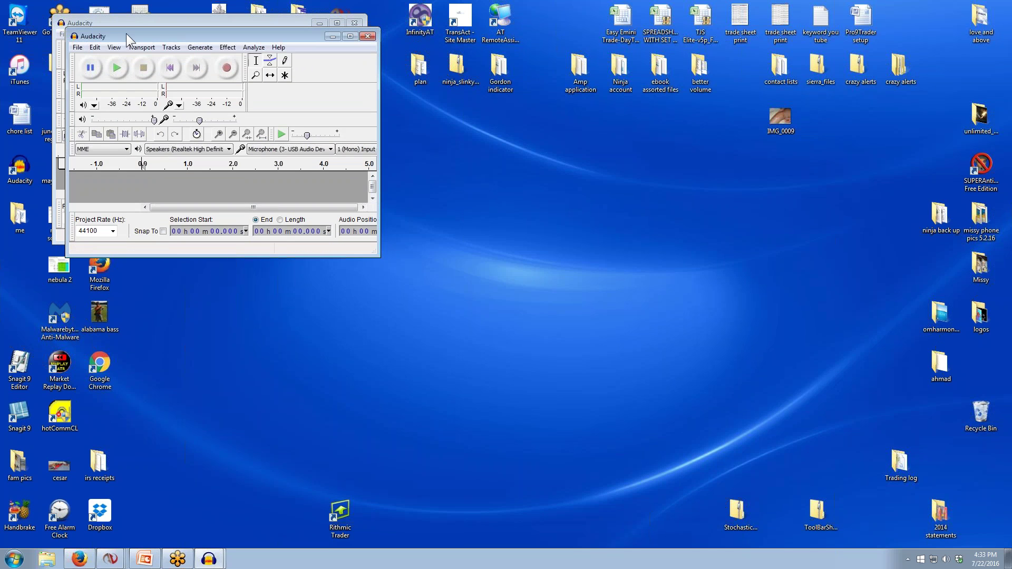
click(227, 67)
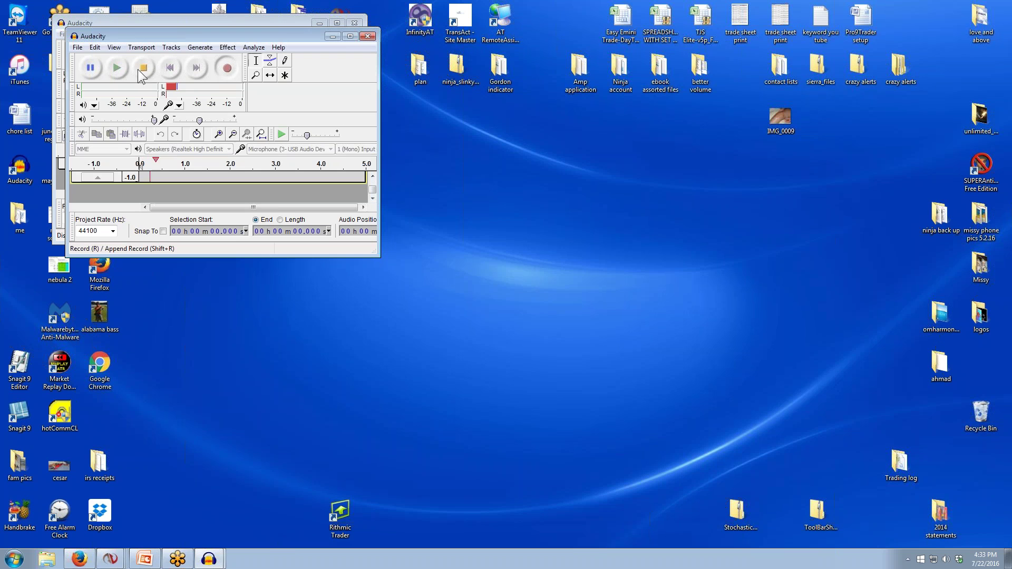
click(115, 68)
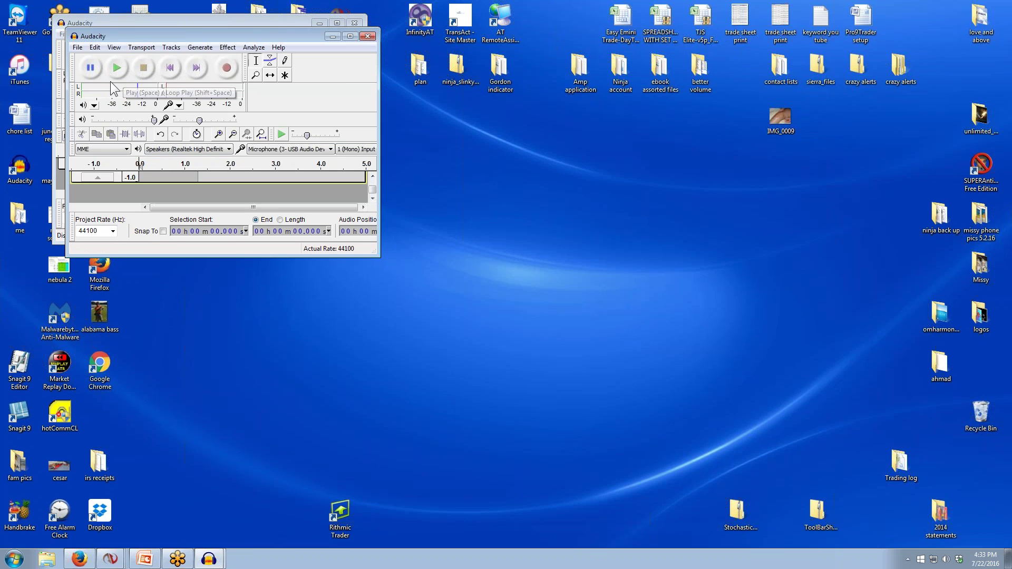
click(78, 47)
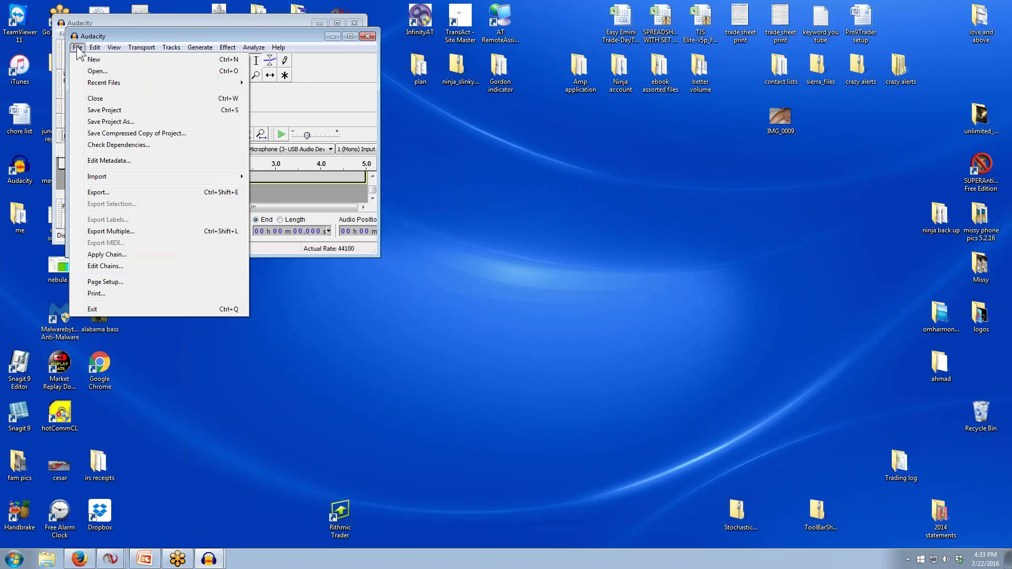
click(119, 192)
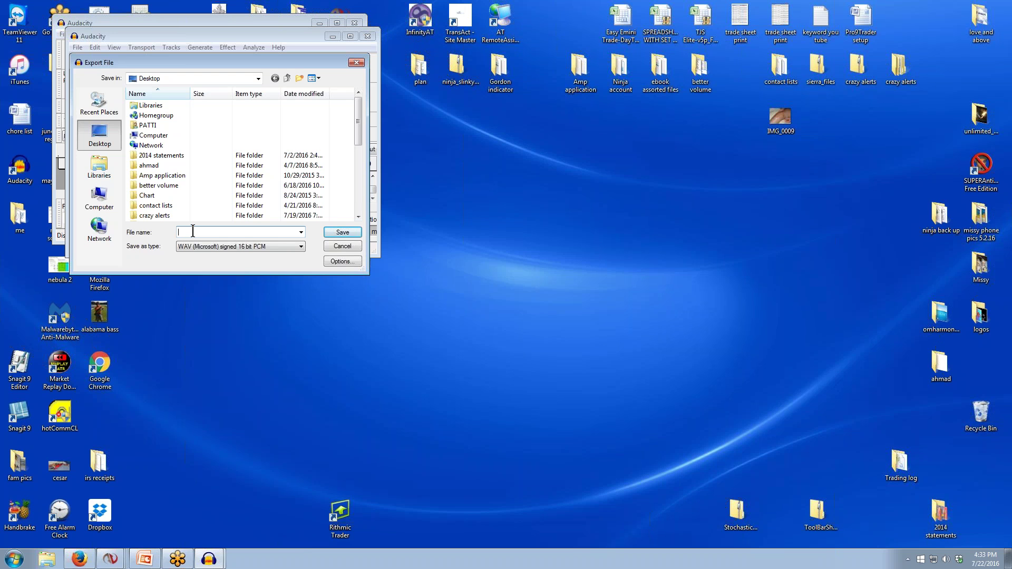
Save the export to the Desktop as 'test' in WAV format, skipping the metadata.
text(test)
click(331, 235)
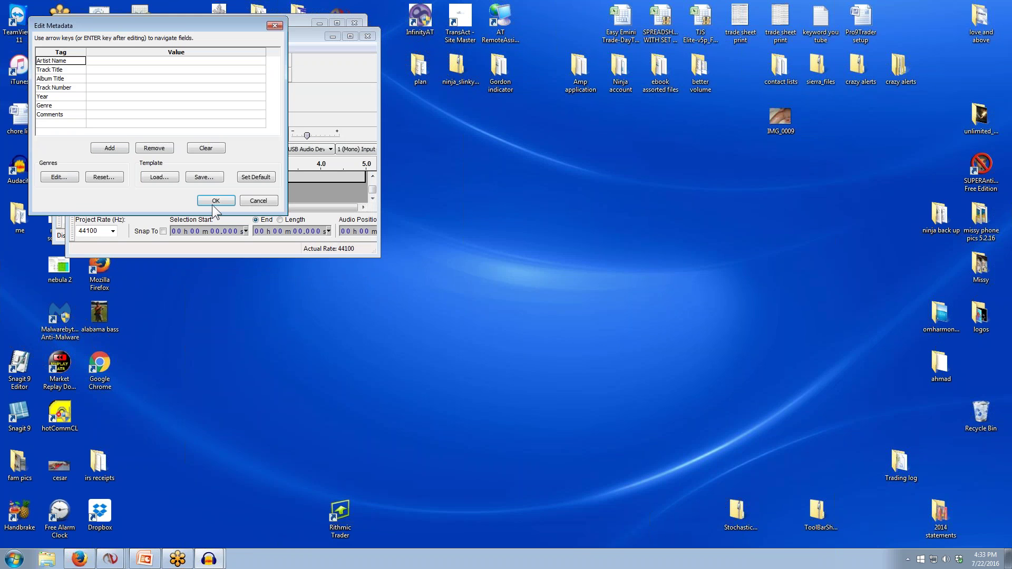
click(215, 201)
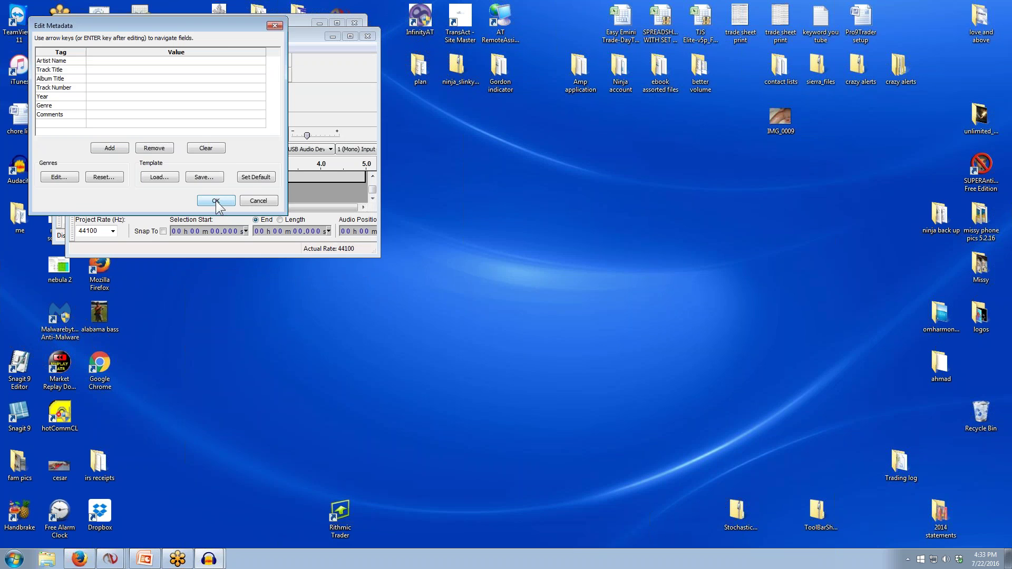
Close both Audacity windows without saving and drag the test WAV icon to the desktop's right side.
click(367, 35)
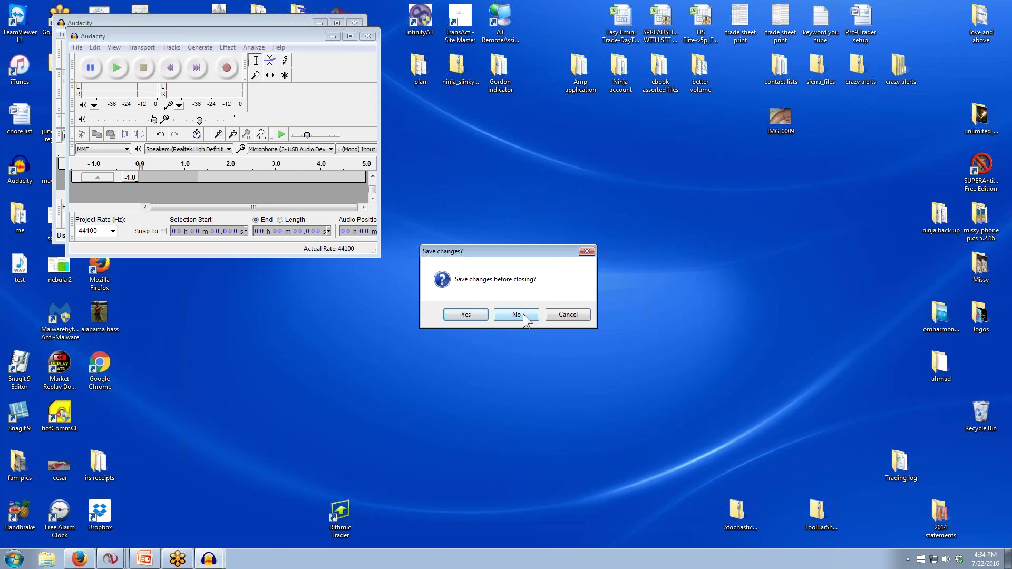
drag(21, 268, 827, 349)
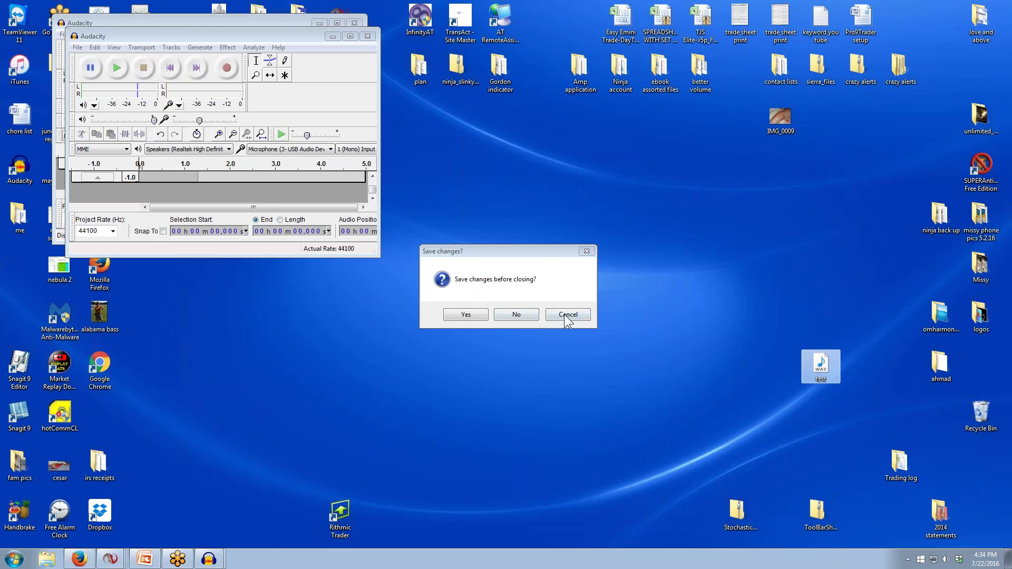
click(512, 313)
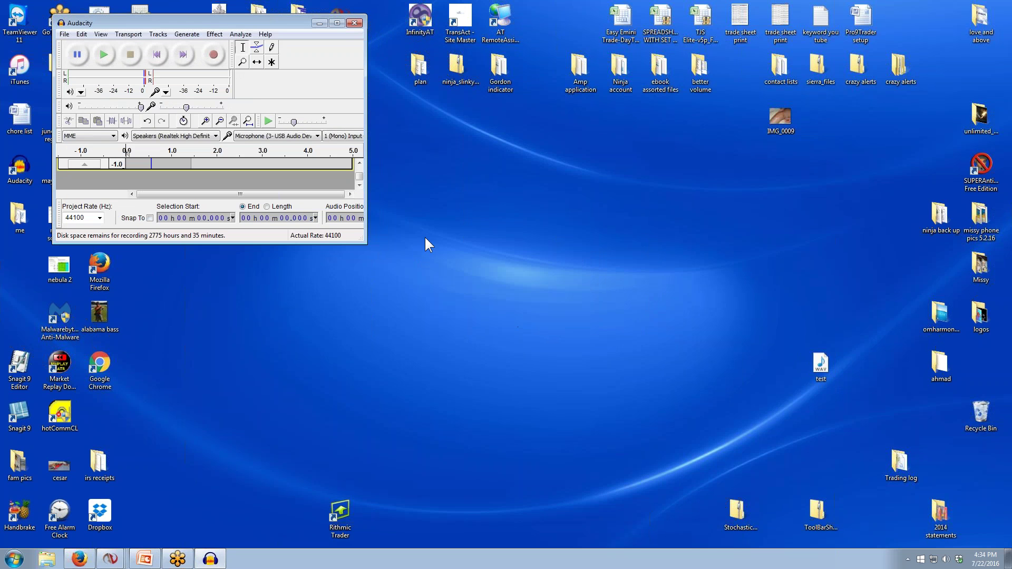
click(354, 23)
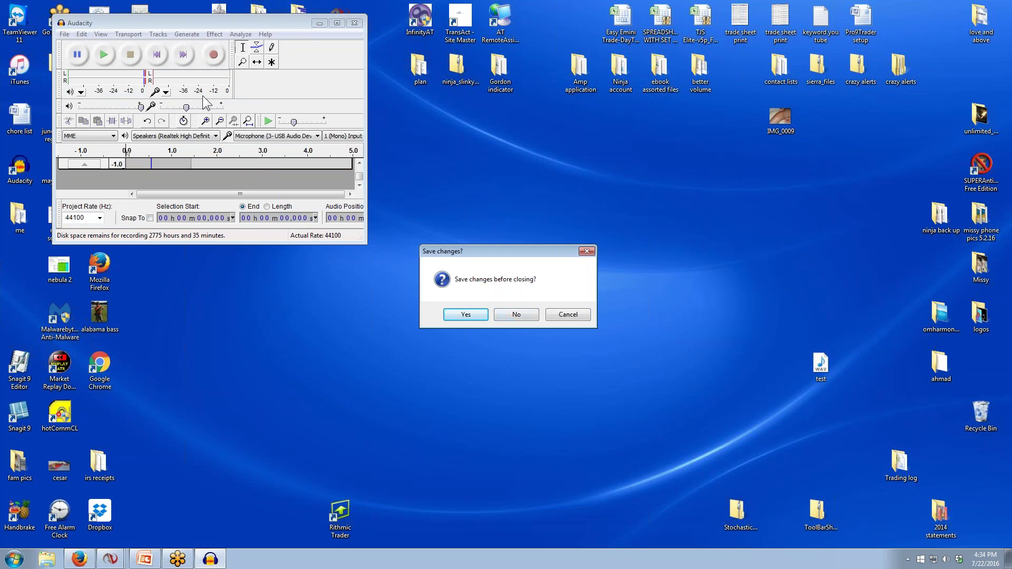
click(529, 315)
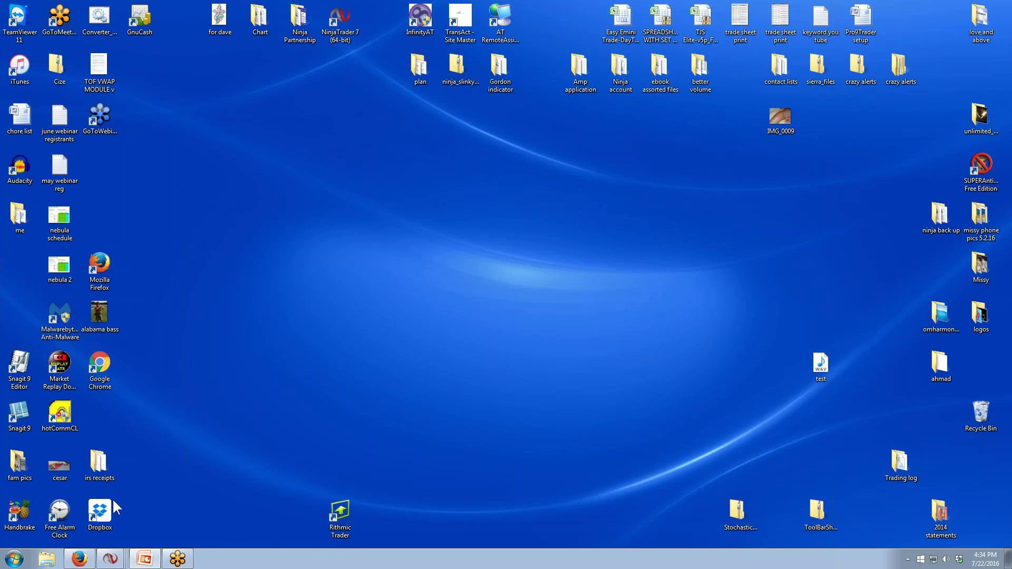
Open Windows Explorer and navigate to C:\Program Files (x86)\NinjaTrader 7.
click(47, 559)
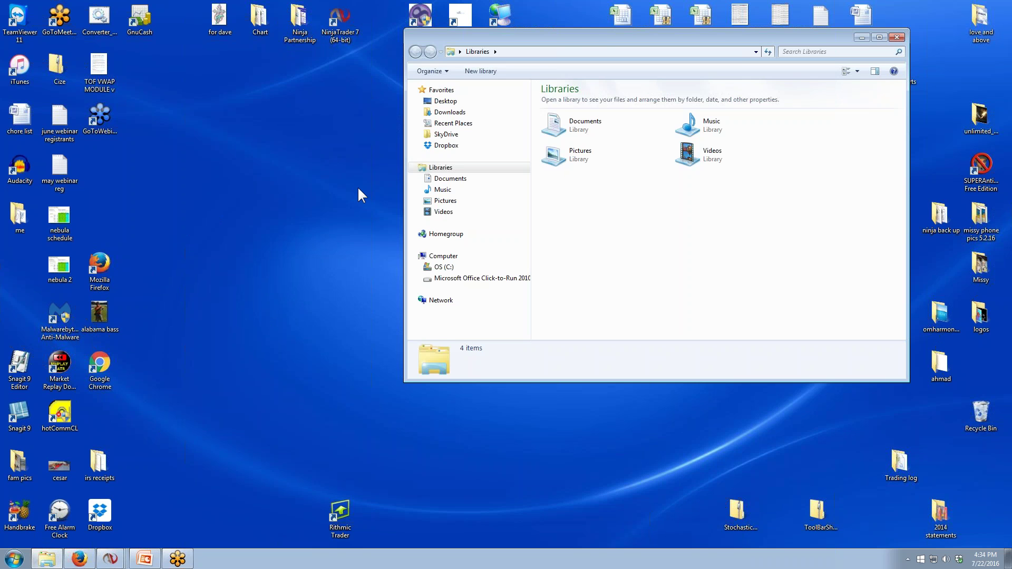
drag(597, 37, 378, 60)
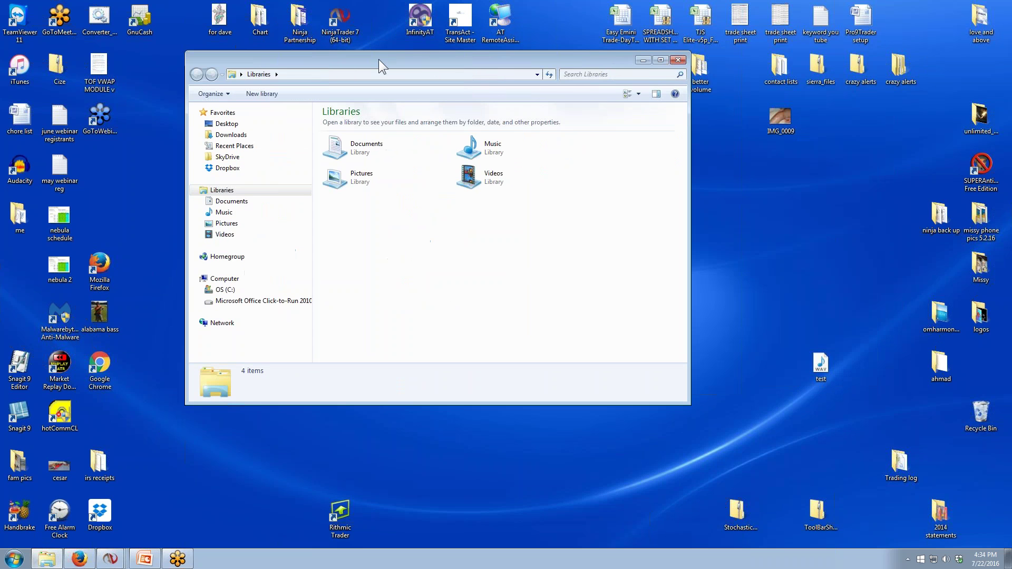
click(821, 365)
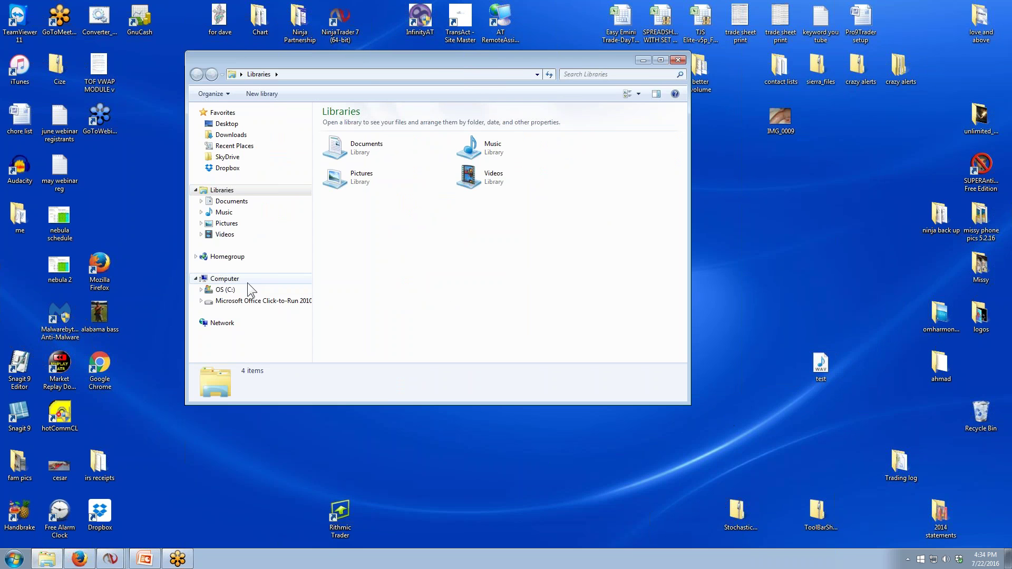
click(227, 290)
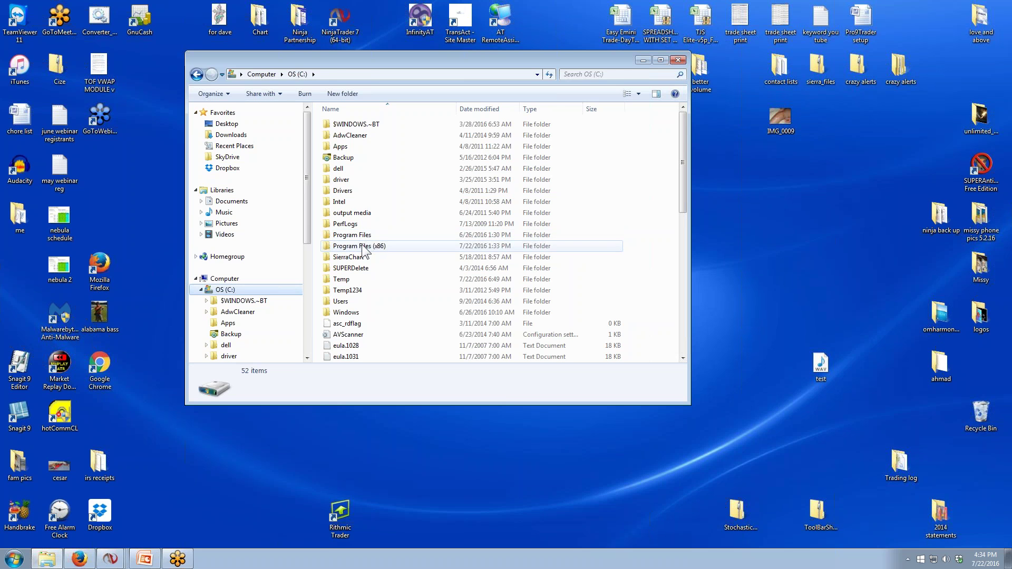
double_click(363, 246)
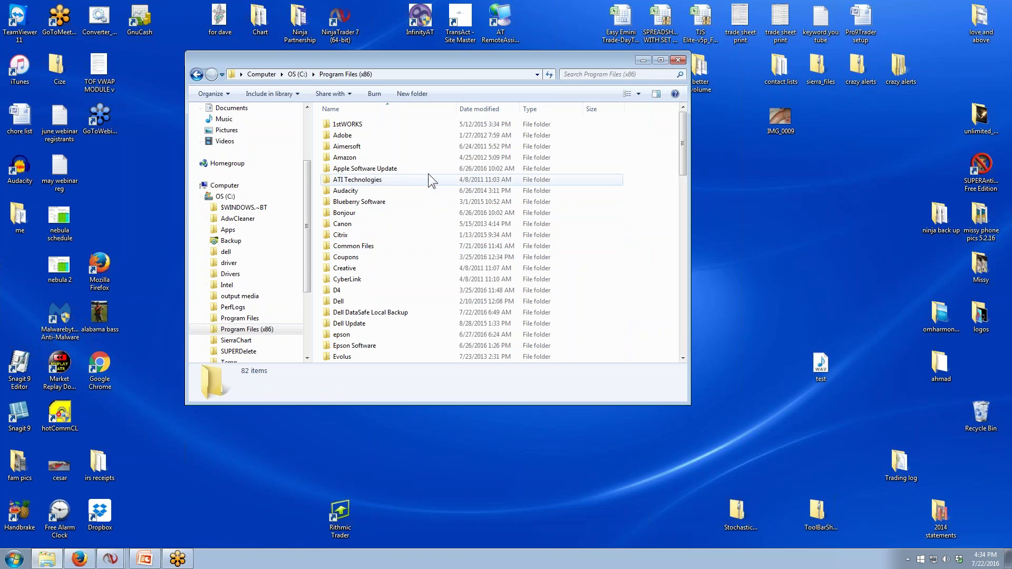
drag(681, 156, 687, 297)
double_click(372, 275)
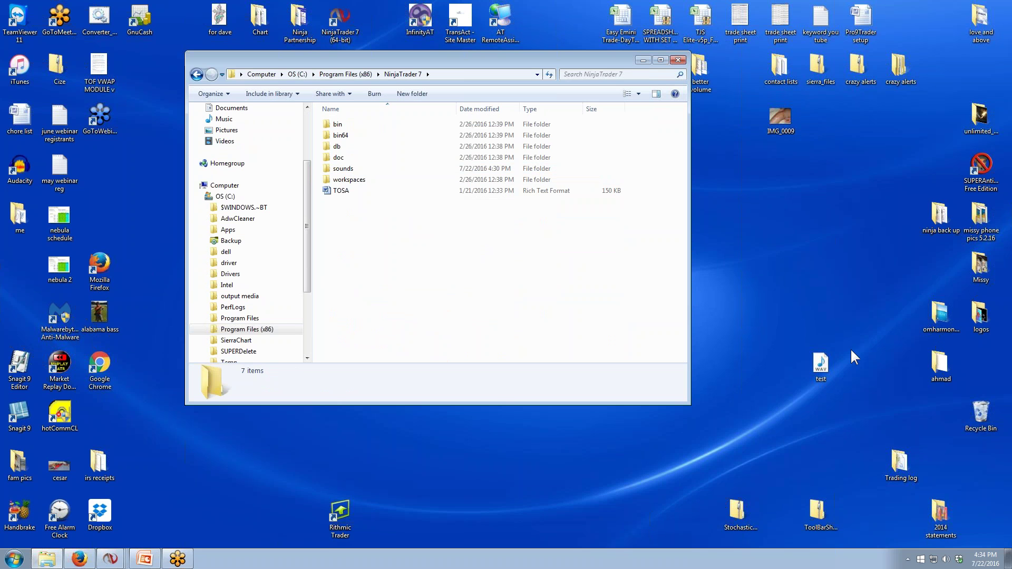
Open the sounds folder and drag the desktop test.wav into it, triggering an administrator prompt.
drag(827, 362, 352, 168)
double_click(342, 168)
drag(820, 364, 474, 201)
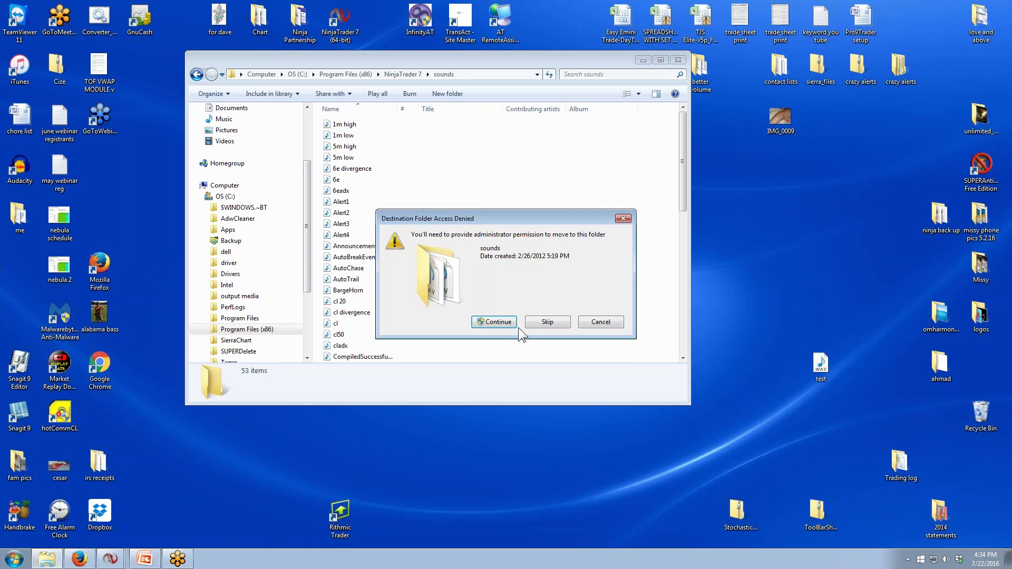
Grant permission so test.wav lands in the sounds folder, check it in the list, then close the window.
click(486, 322)
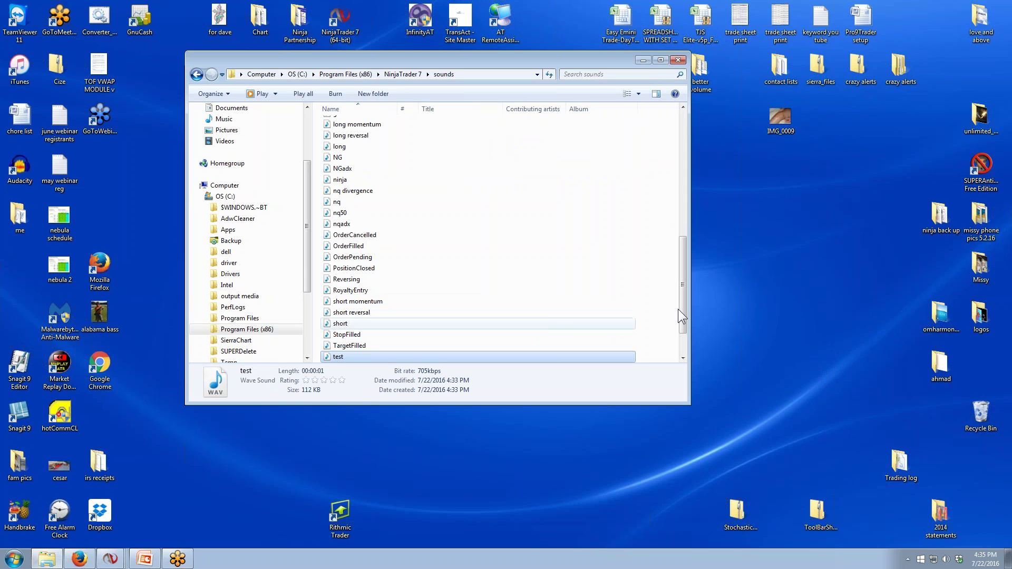
scroll(681, 321, down, 1)
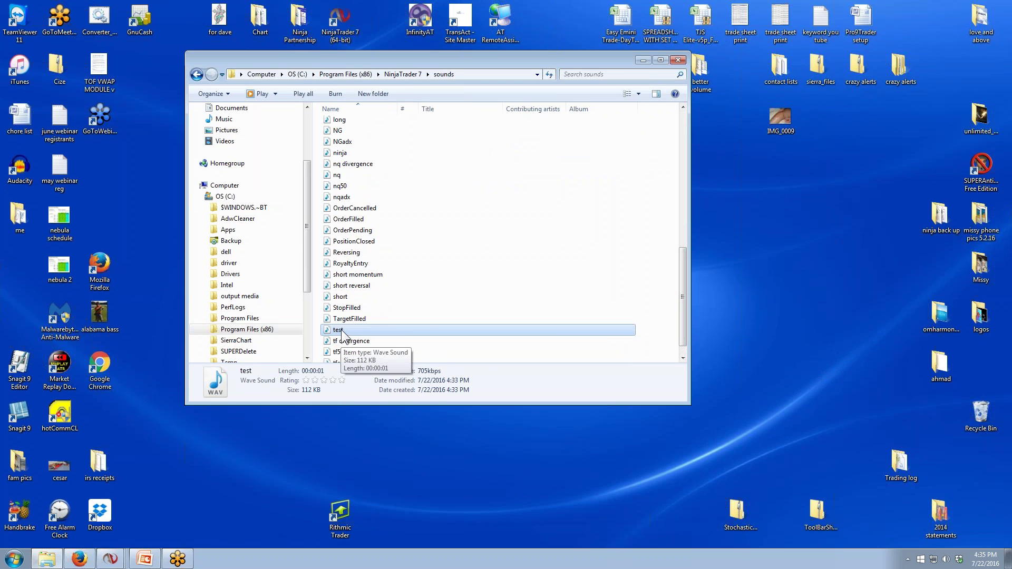
drag(409, 61, 625, 67)
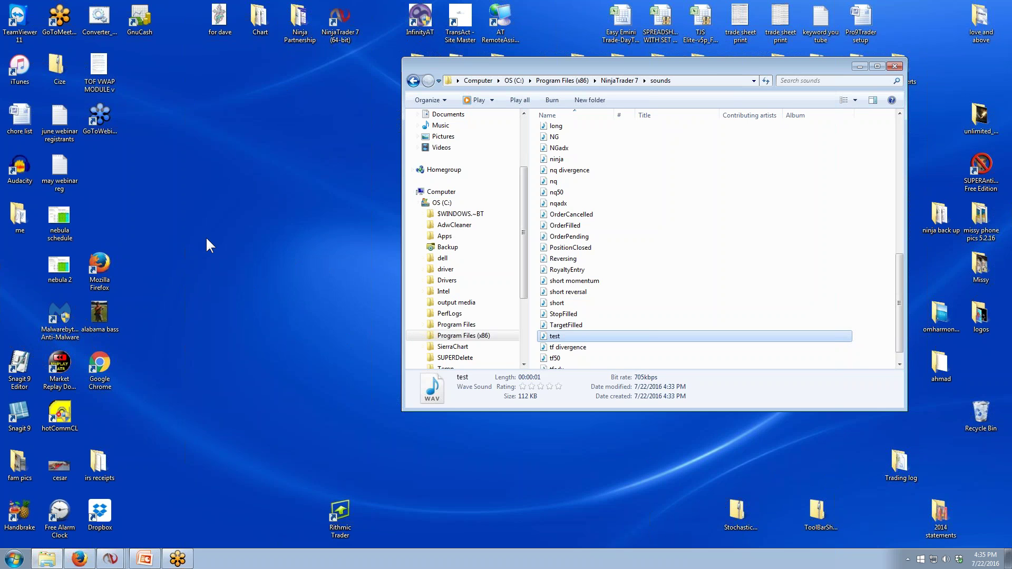
click(894, 66)
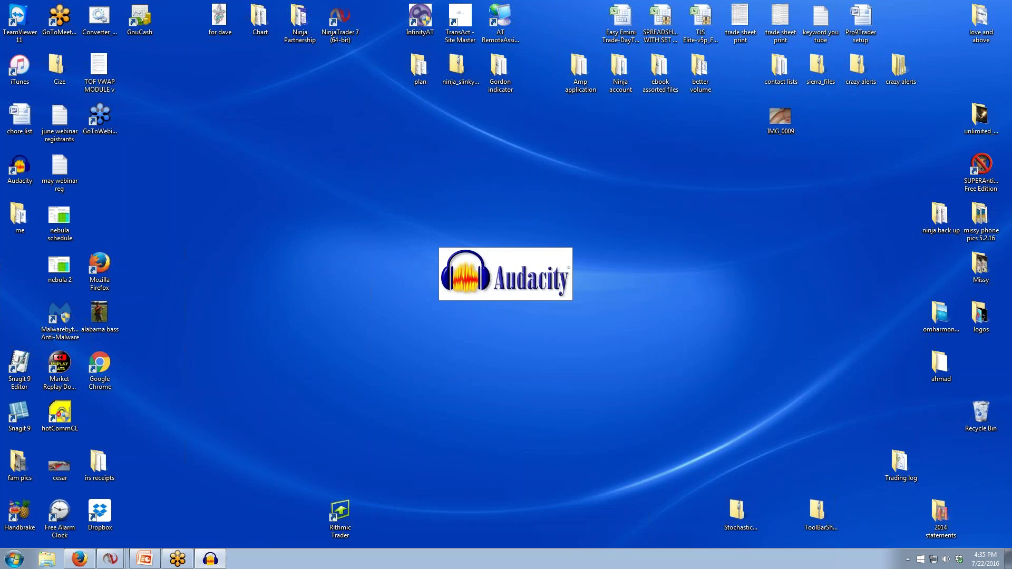
Record a short new sound in Audacity, stop it, and listen to the playback.
click(209, 53)
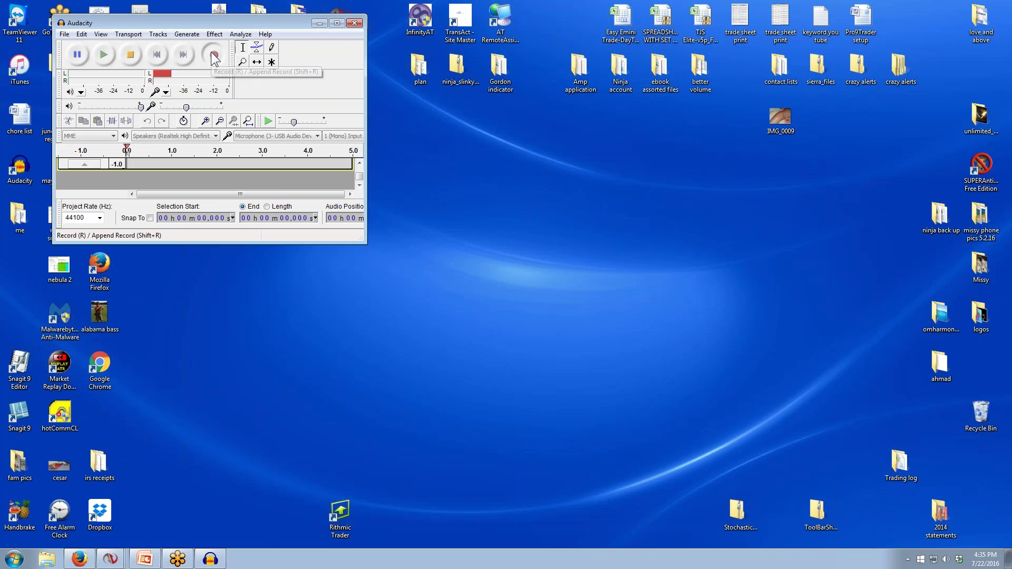
click(130, 52)
click(102, 53)
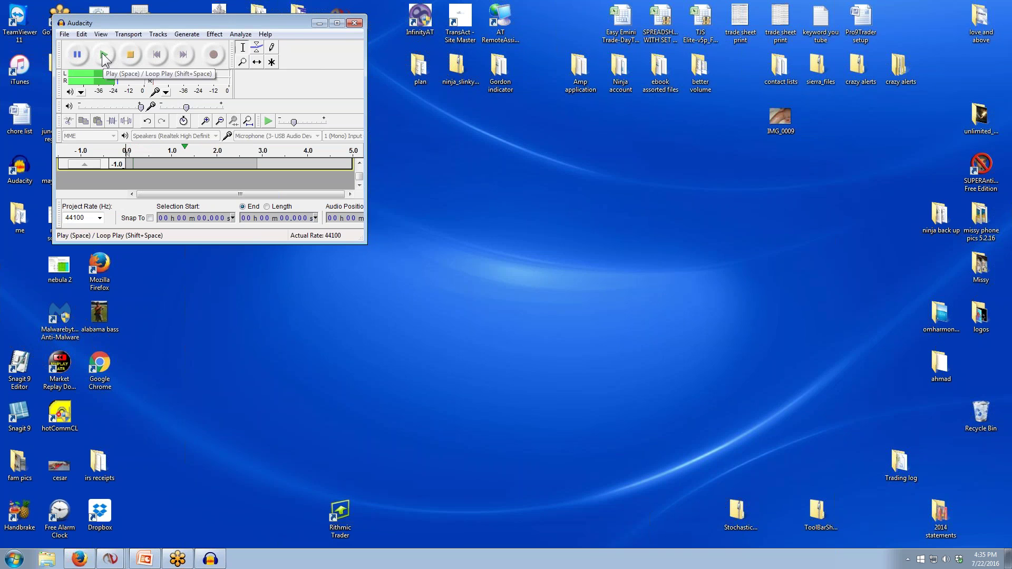
click(64, 34)
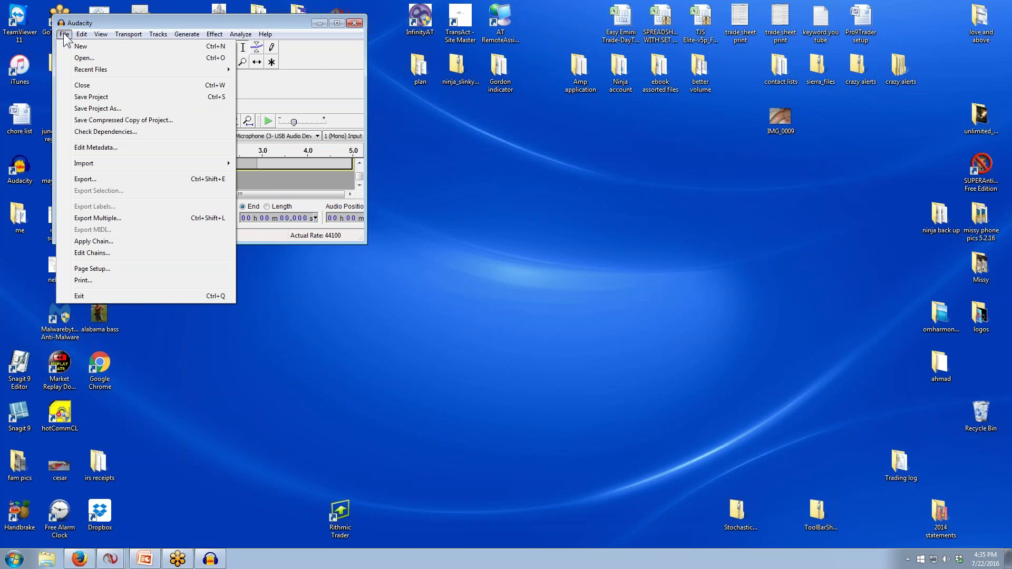
click(88, 179)
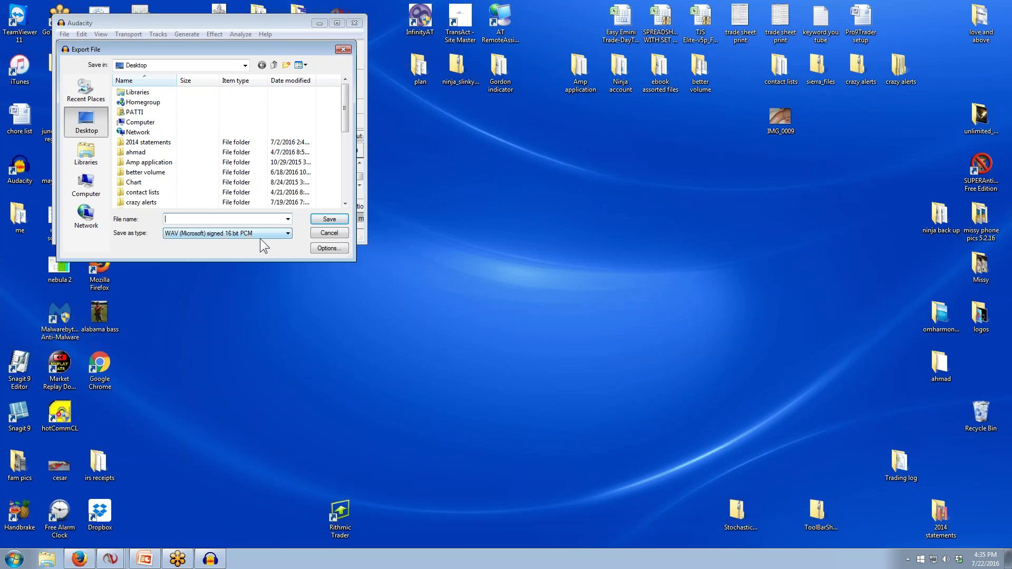
text(bla)
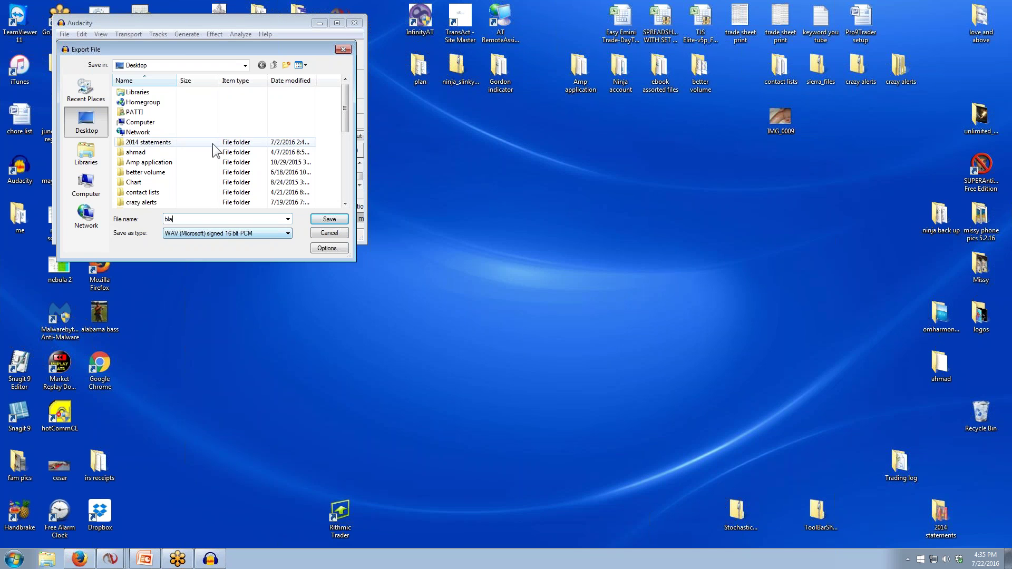
click(82, 185)
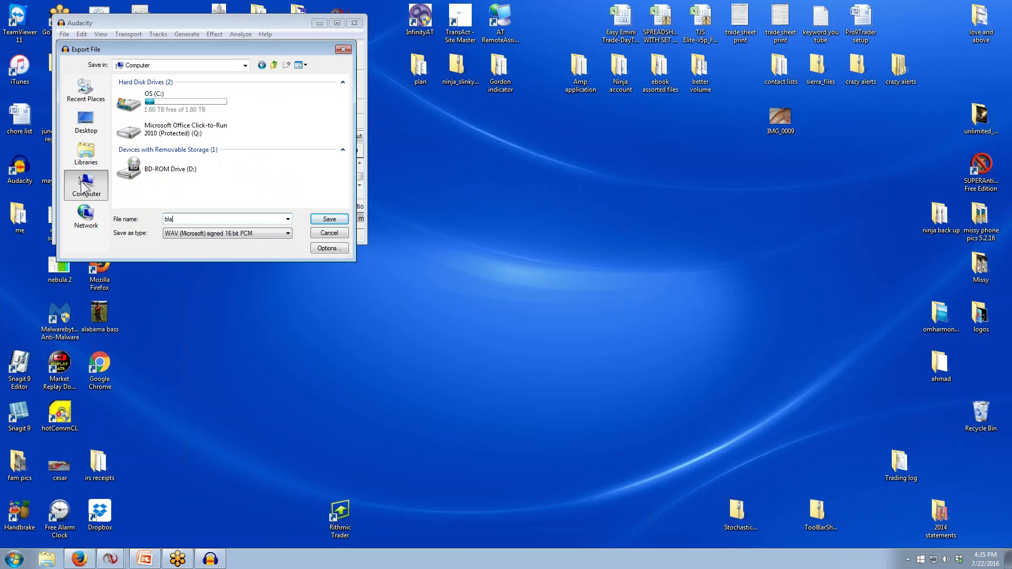
double_click(159, 100)
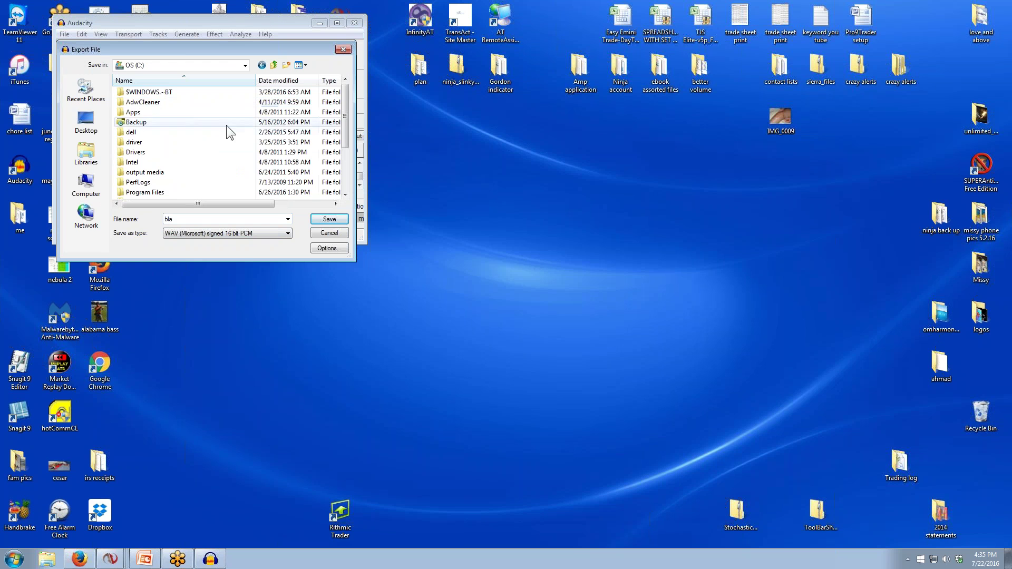
drag(344, 115, 343, 122)
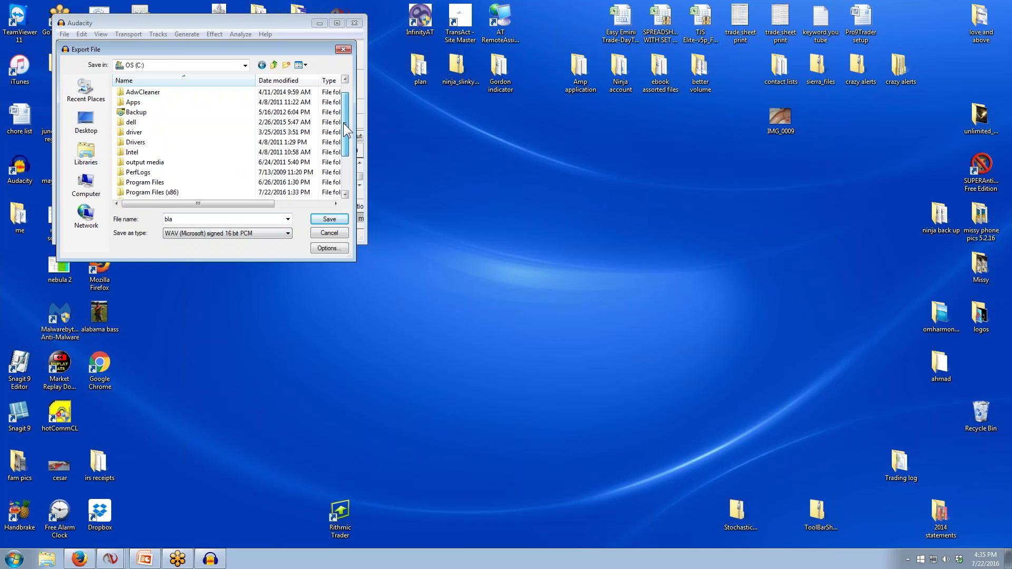
double_click(150, 192)
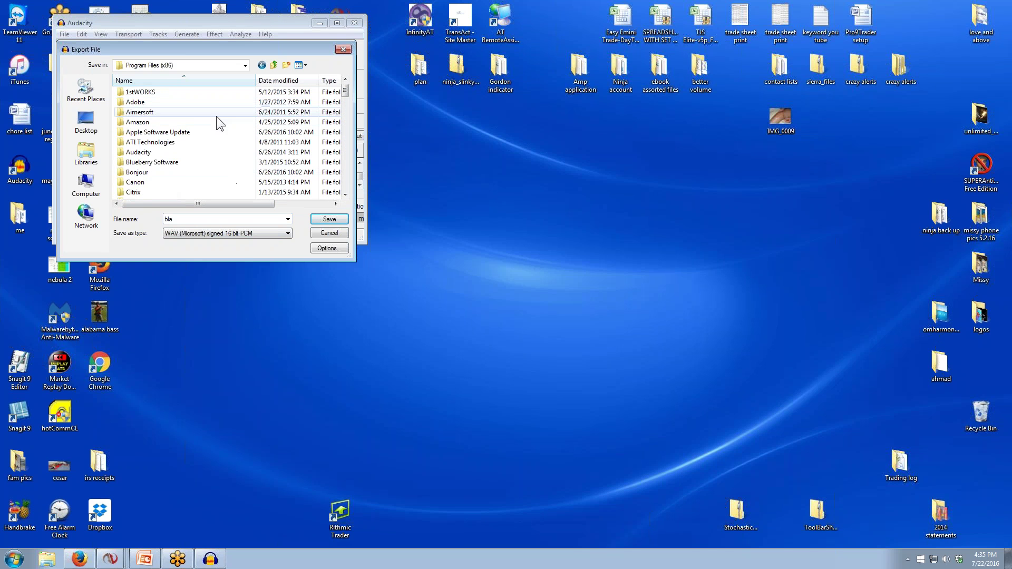
drag(346, 93, 348, 175)
double_click(179, 131)
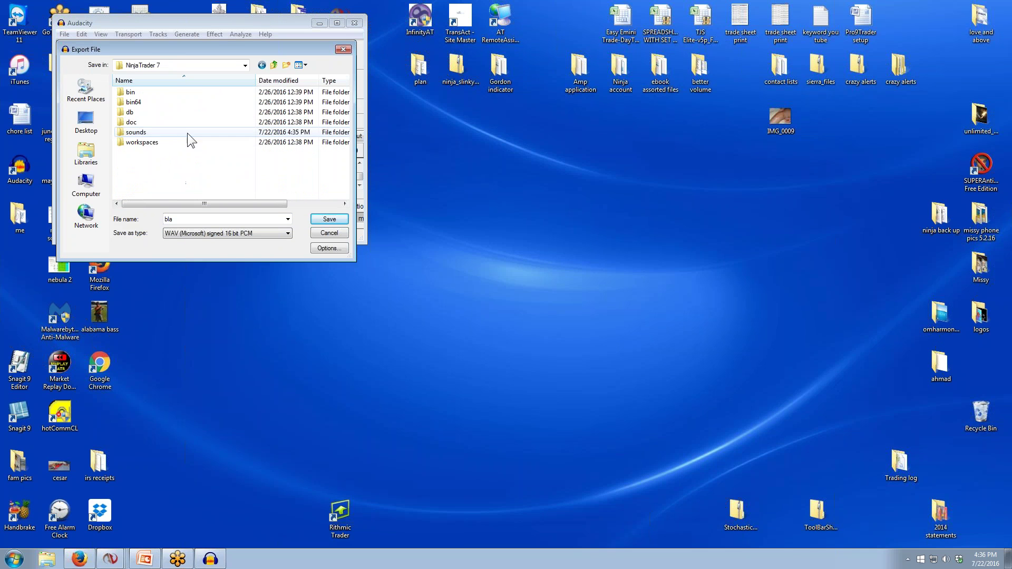
double_click(165, 132)
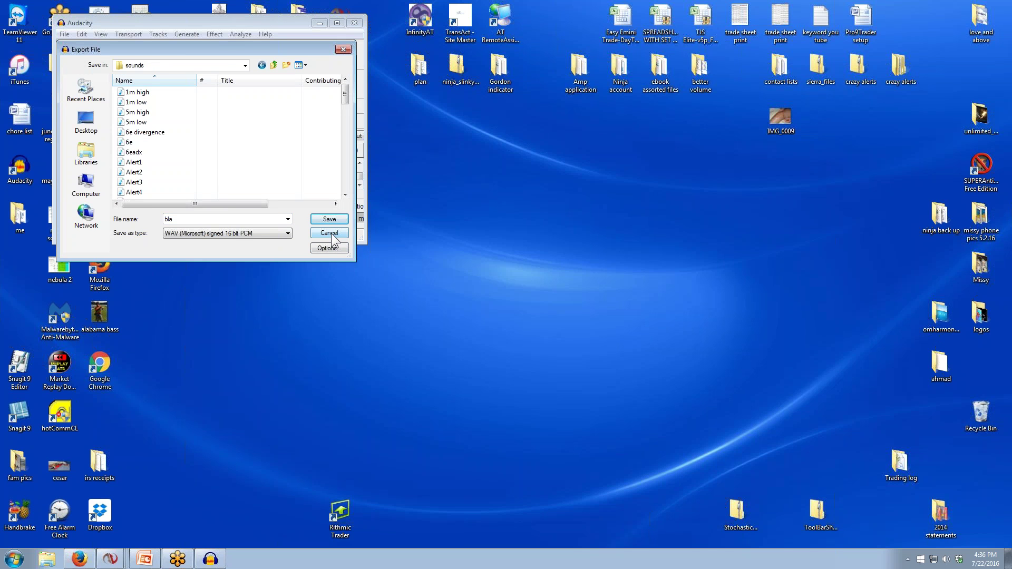
click(330, 233)
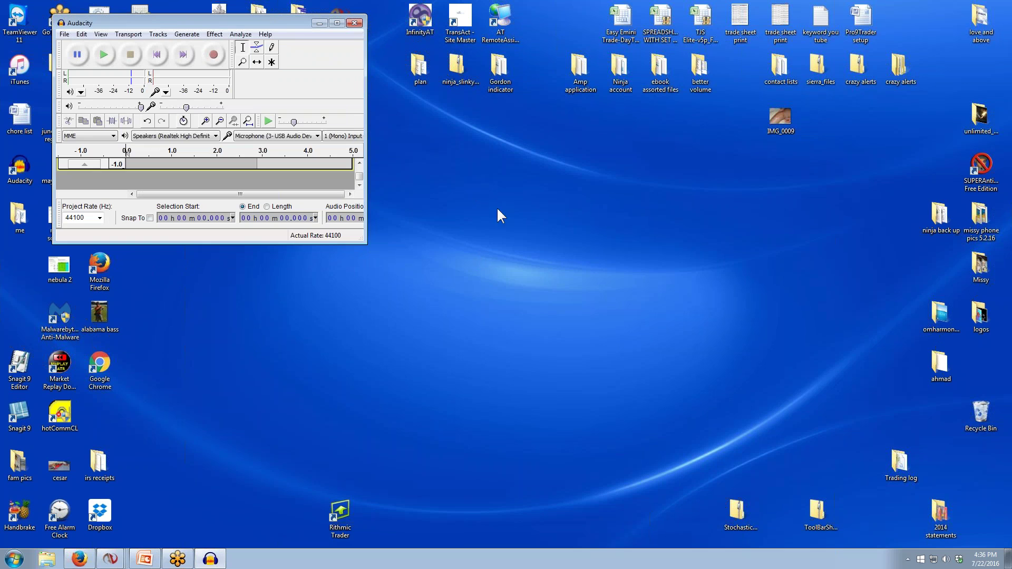
Quit Audacity discarding the recording, then switch to the NQ 09-16 (4 Range) chart from the taskbar.
click(354, 24)
click(514, 314)
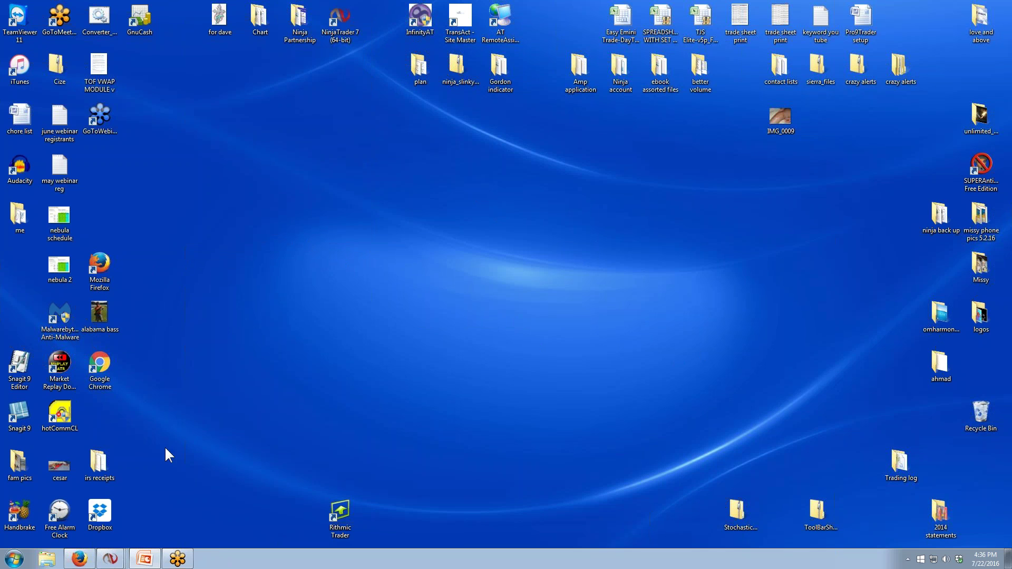
mouse_move(112, 559)
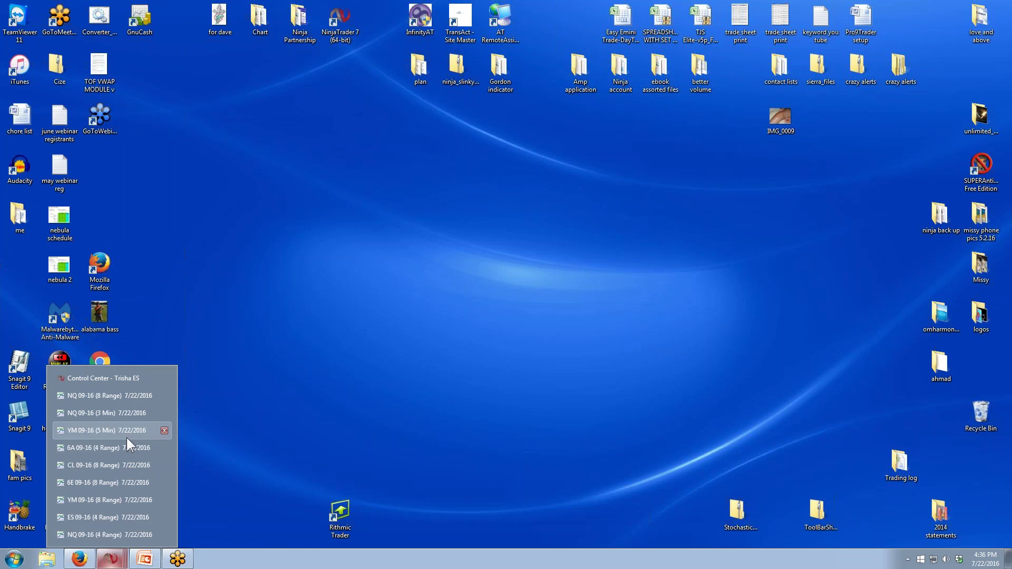
click(128, 533)
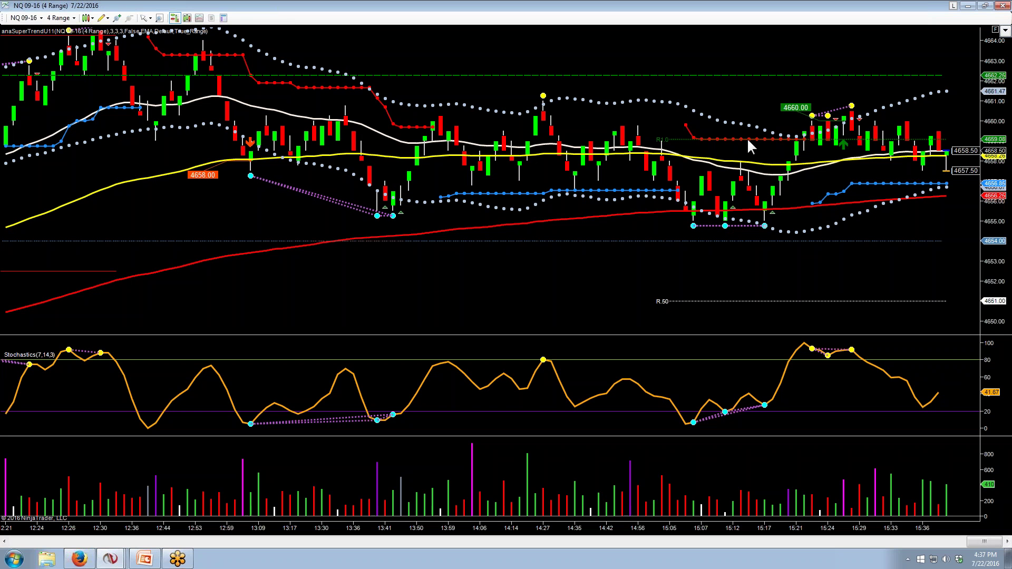
Open the chart's Indicators dialog and select anaSuperTrendU11 to view its sound alert files.
right_click(516, 197)
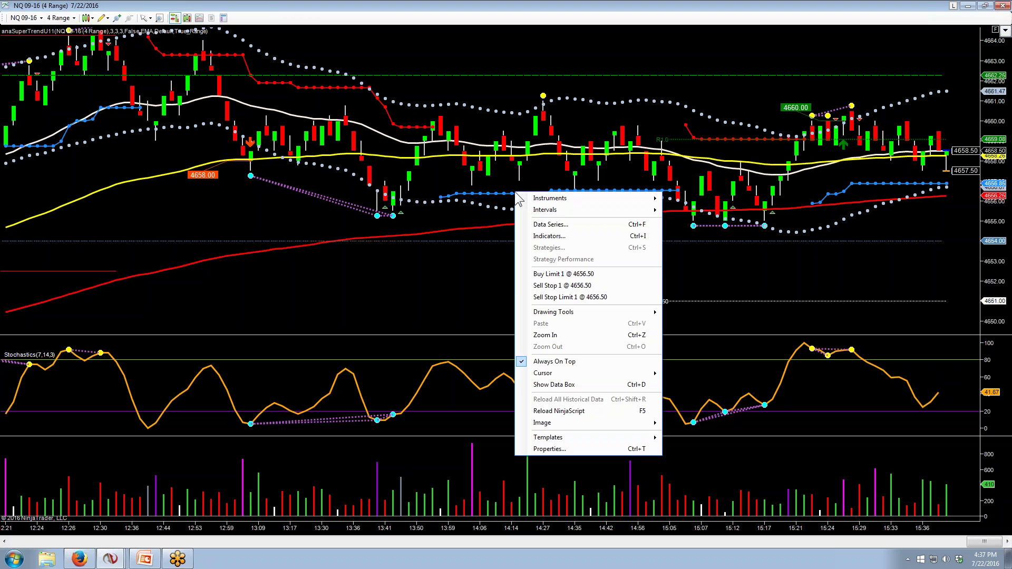
click(540, 237)
drag(504, 154, 469, 24)
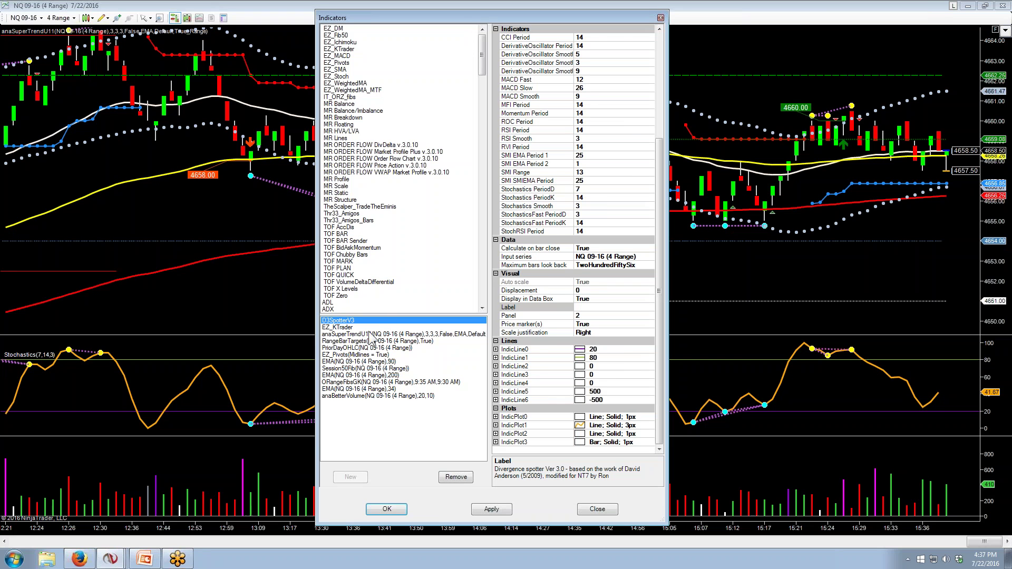
click(333, 334)
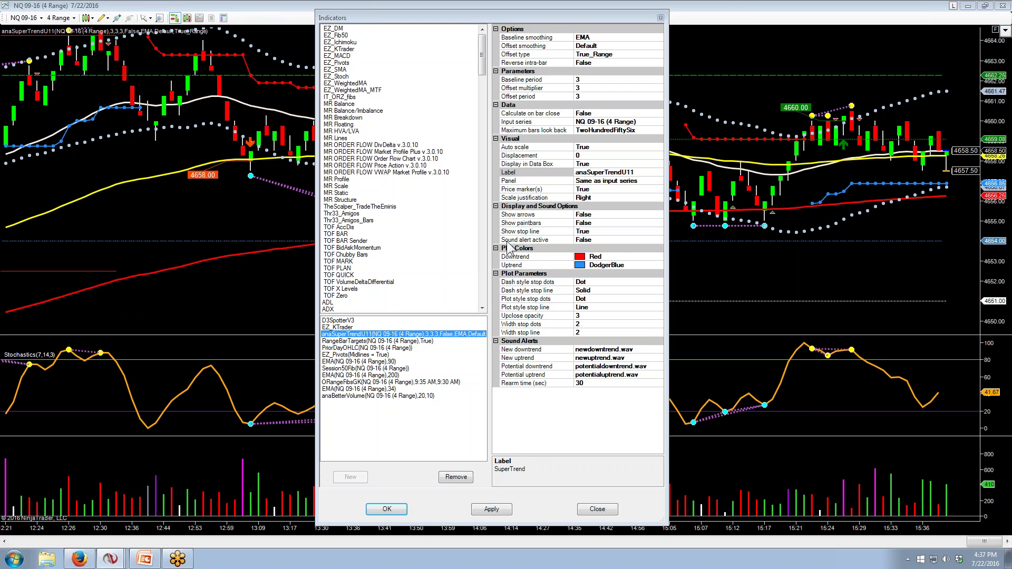
Turn anaSuperTrendU11 sound alerts on and set the New downtrend sound to test.wav.
click(585, 244)
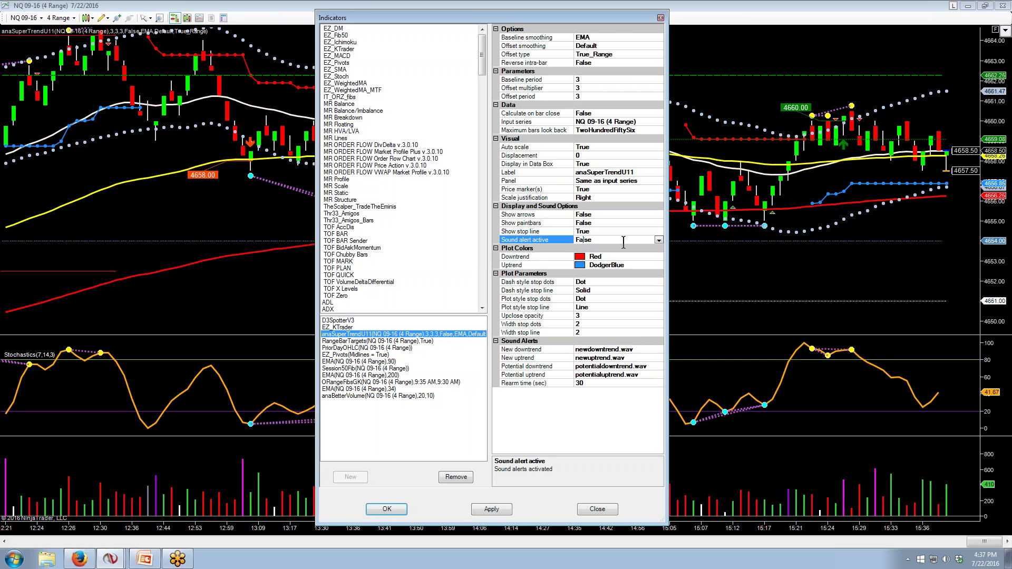
click(585, 244)
click(585, 249)
click(578, 349)
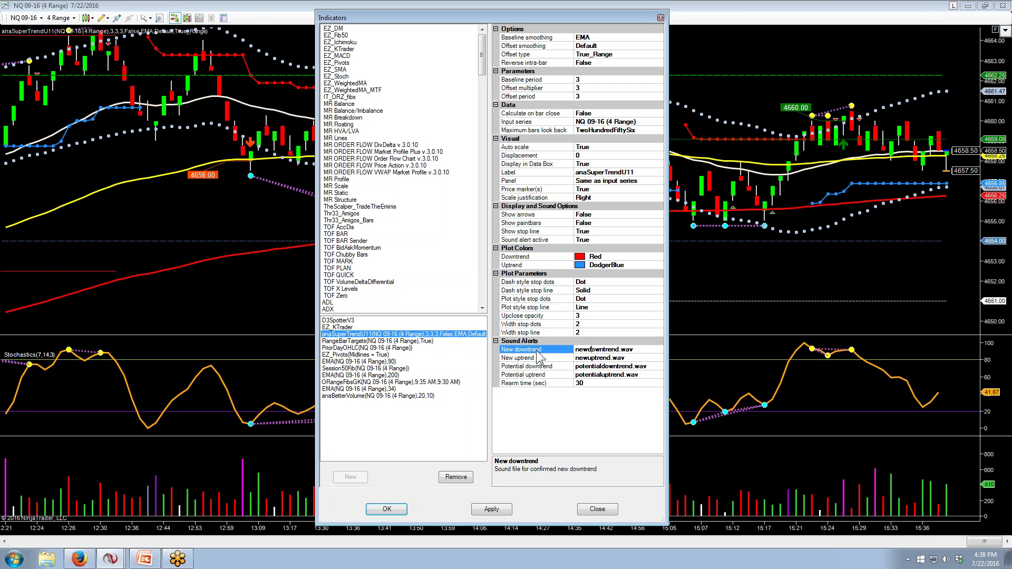
double_click(640, 350)
text(test.wav)
Set Sound alert active back to False and close the Indicators dialog.
click(599, 240)
click(658, 240)
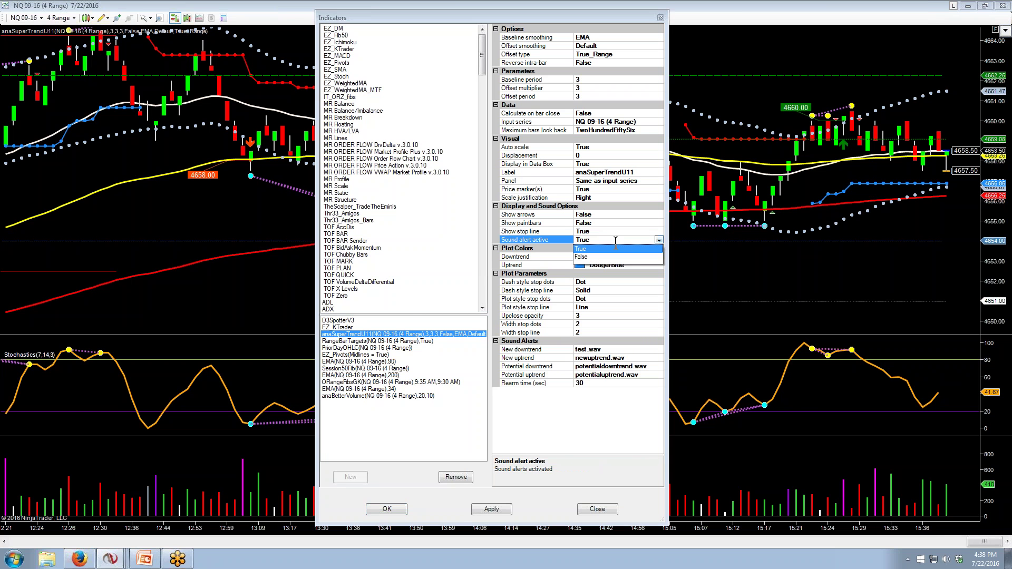
click(584, 257)
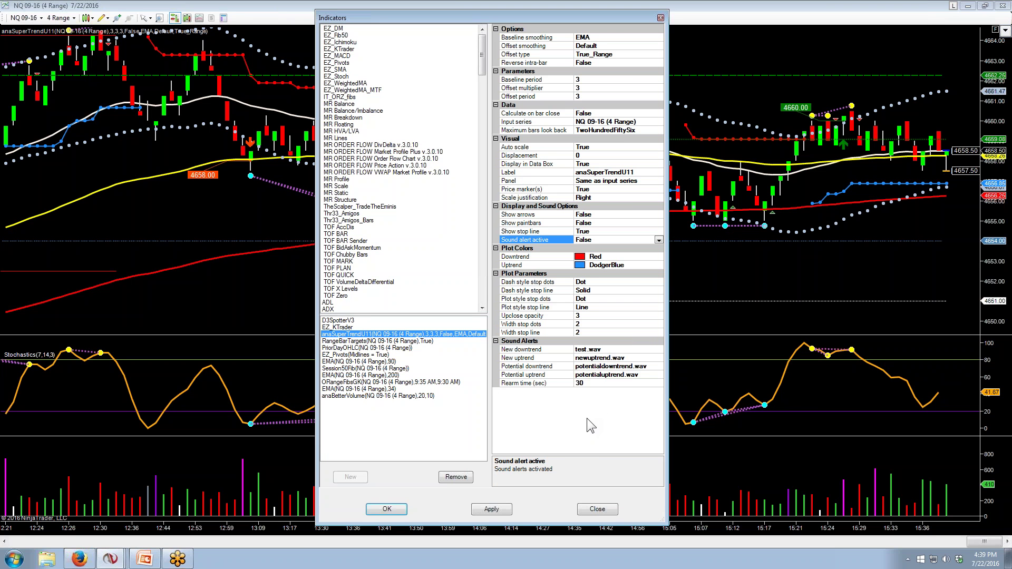
click(595, 507)
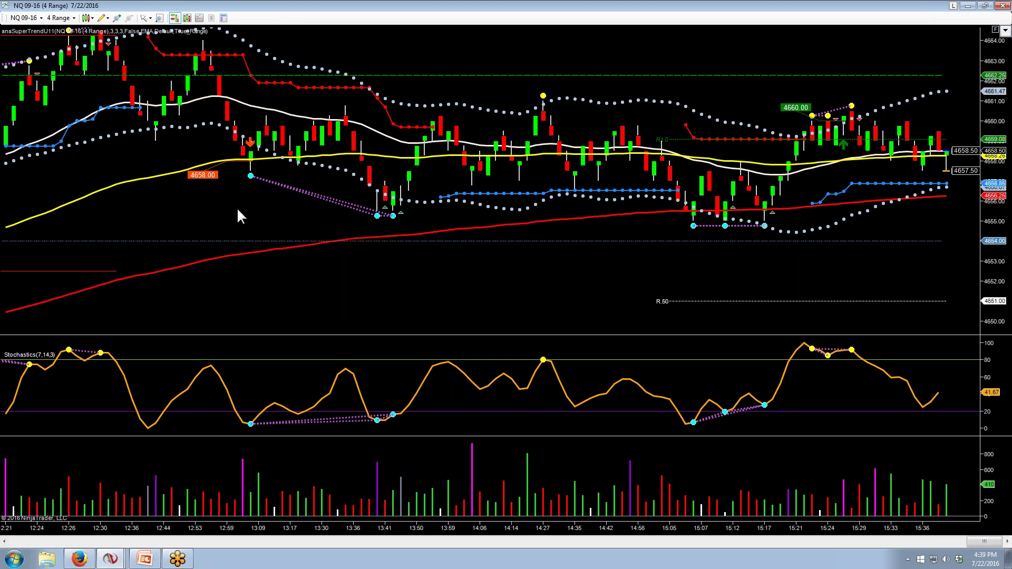
Reopen the chart's Indicators dialog, move it aside, and pick anaLineAlertsOnPriceV3 from the available list.
right_click(281, 218)
click(314, 255)
drag(455, 90, 177, 16)
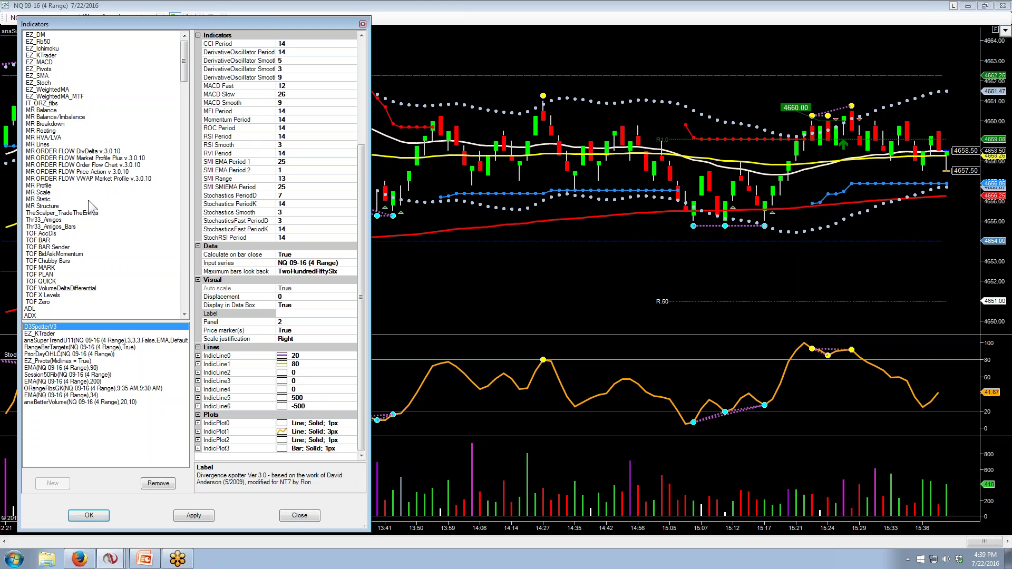
drag(184, 80, 183, 121)
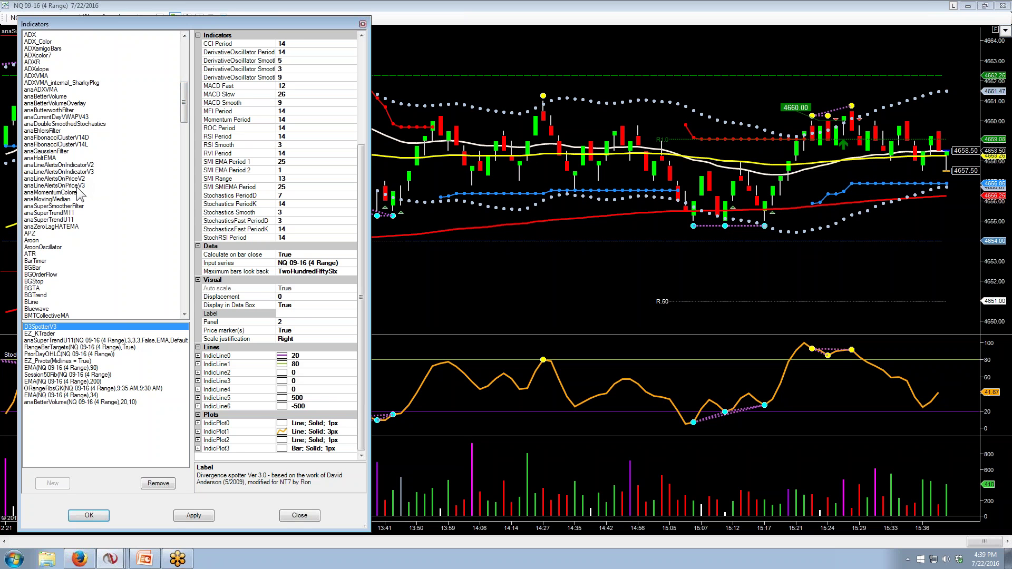
double_click(78, 187)
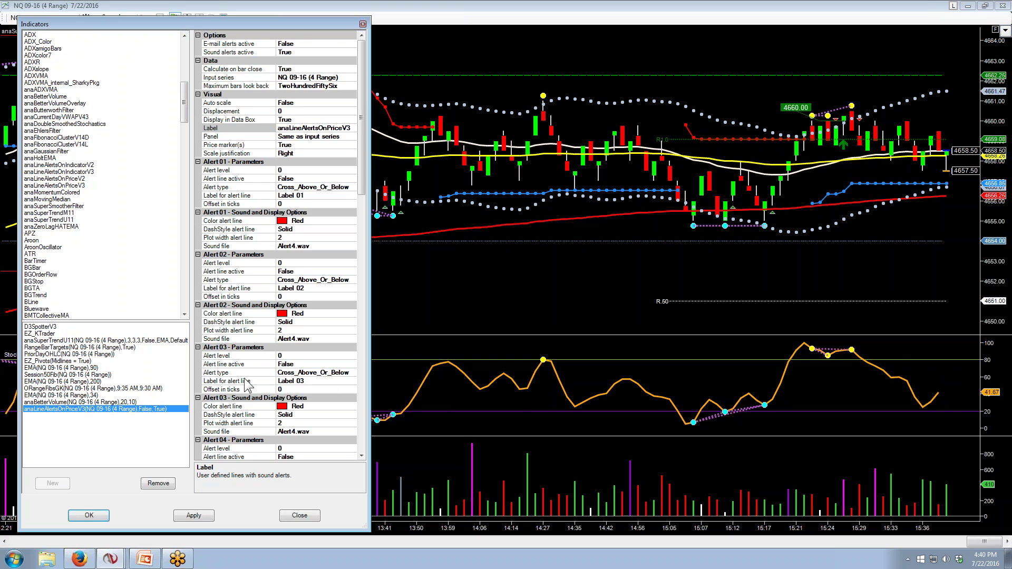
Scroll through the anaLineAlertsOnPriceV3 property grid to review its ten Alert4.wav alert lines.
drag(361, 192, 369, 448)
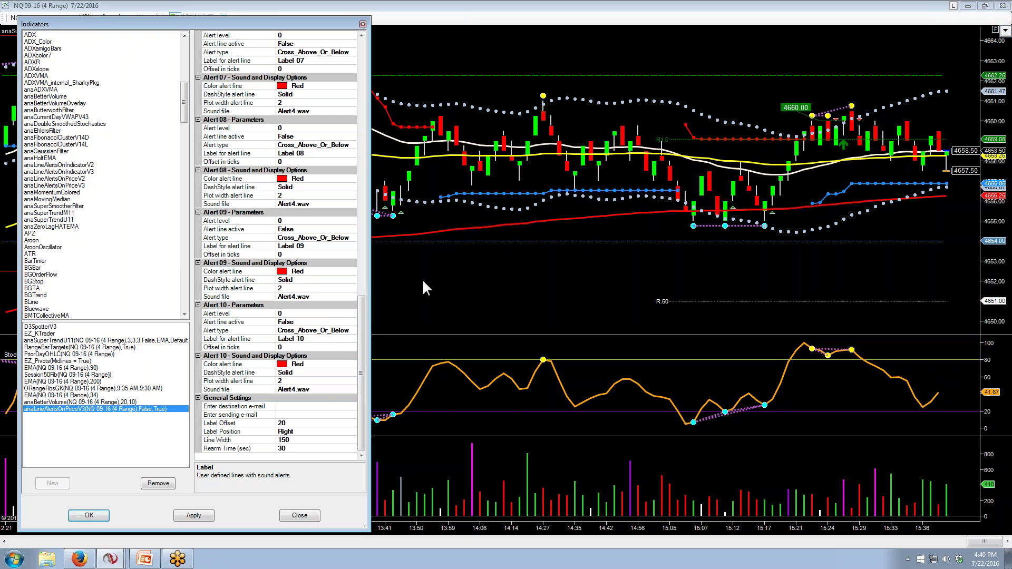
drag(362, 318, 363, 92)
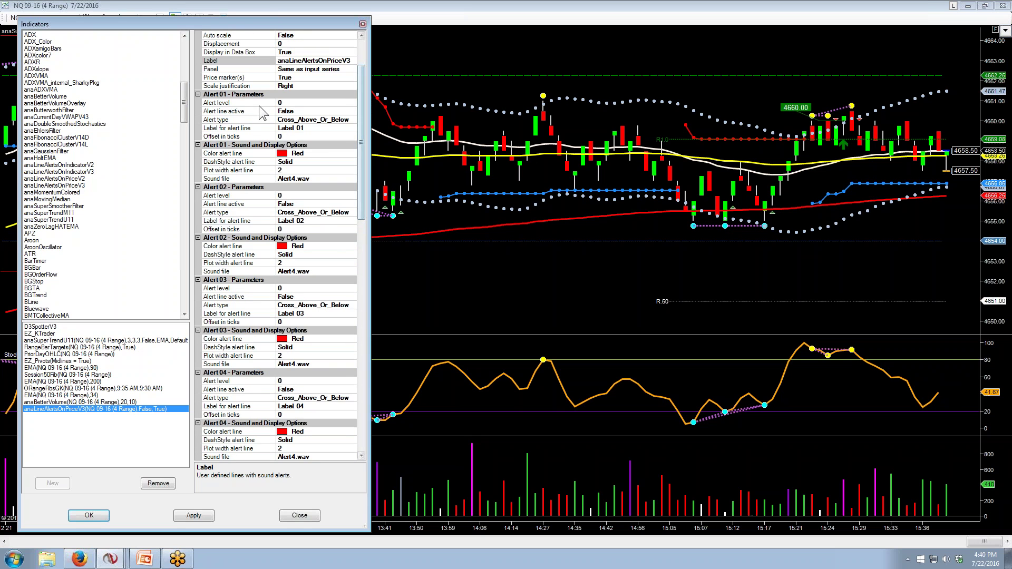
Make Alert 01 active with an alert level of 4662.25.
click(346, 111)
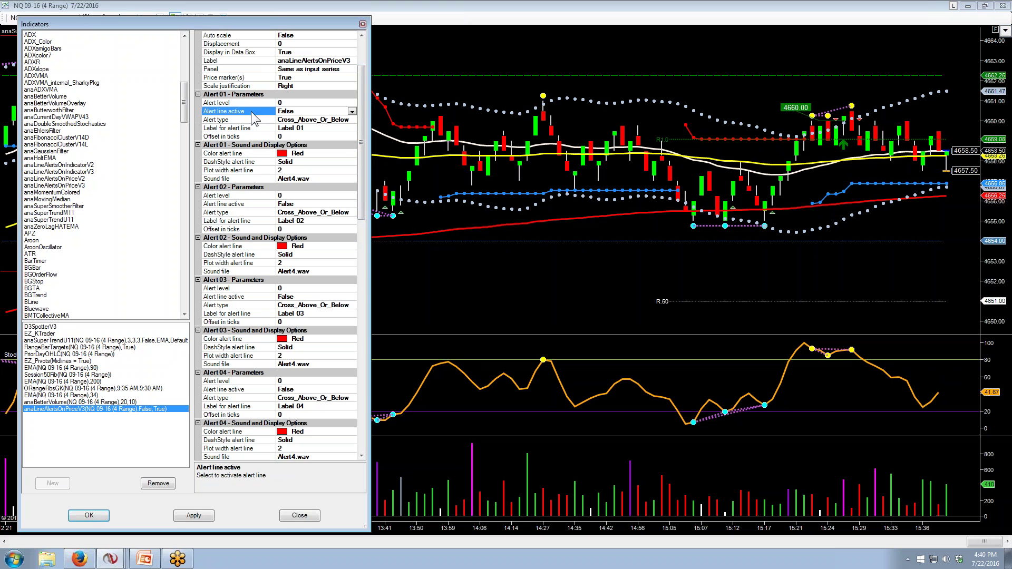
click(352, 110)
click(303, 119)
click(289, 103)
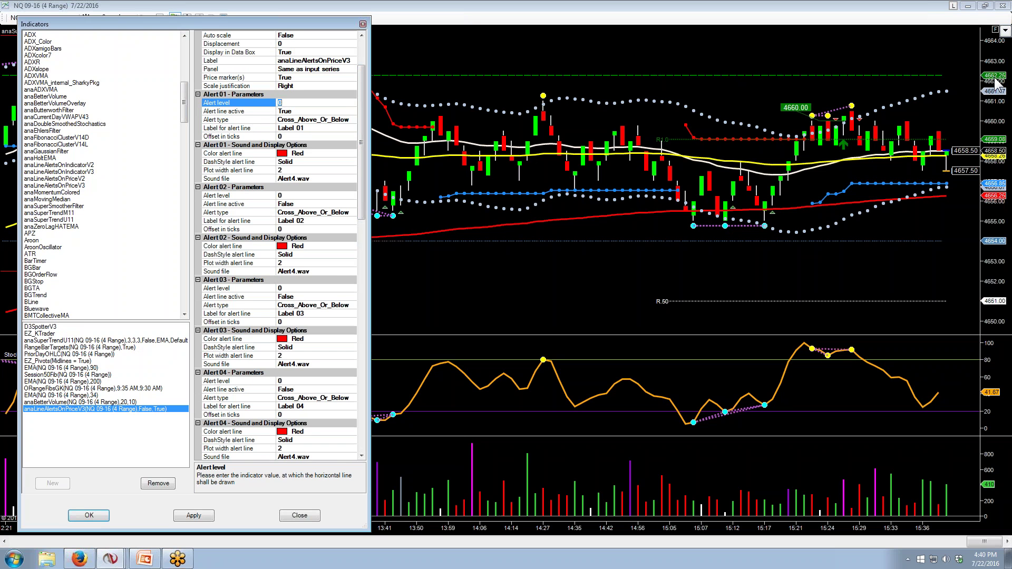
text(4662.25)
Style the Alert 01 line ForestGreen with the Dash dash style.
click(285, 154)
click(352, 153)
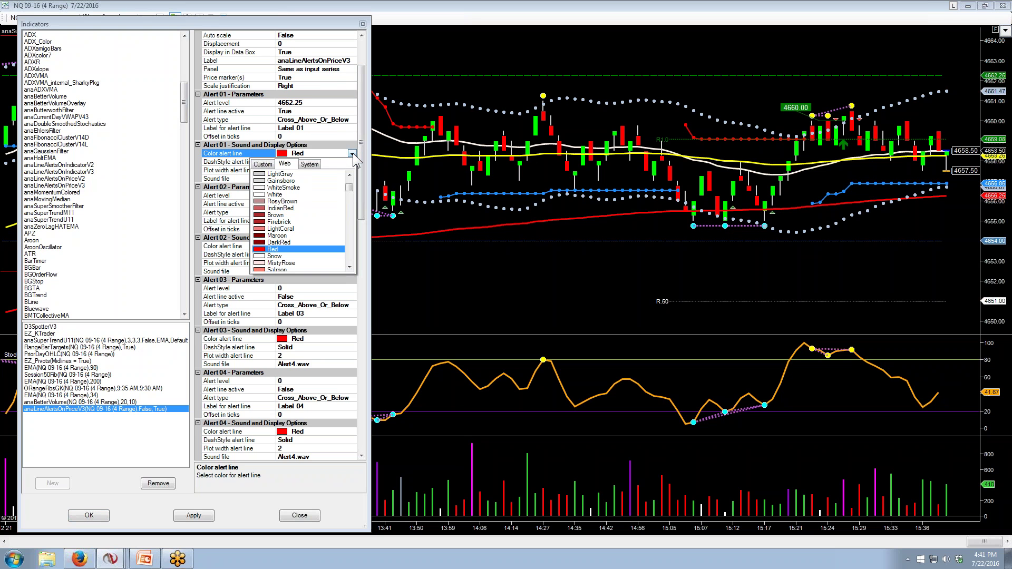
drag(349, 193, 348, 231)
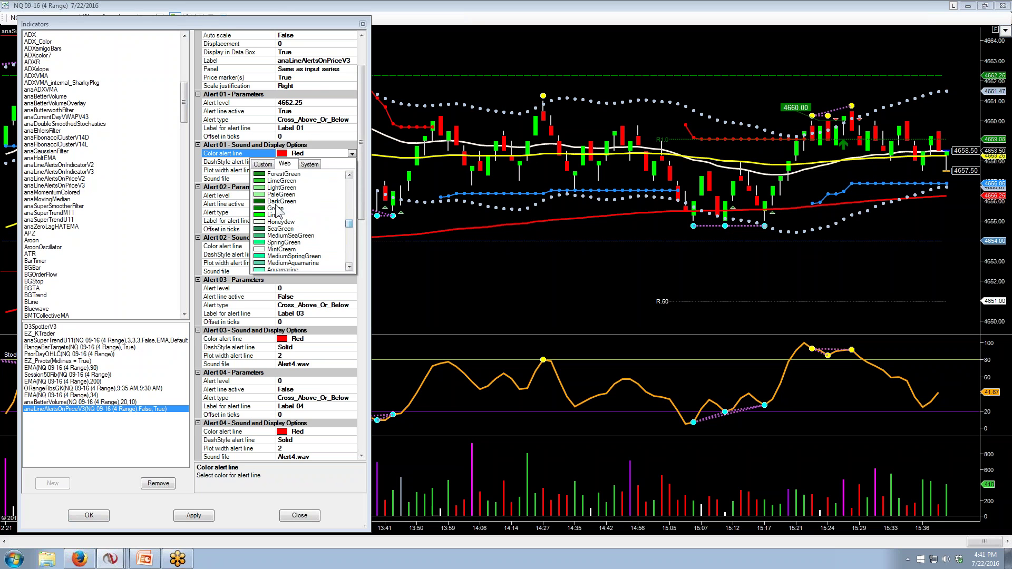
click(258, 174)
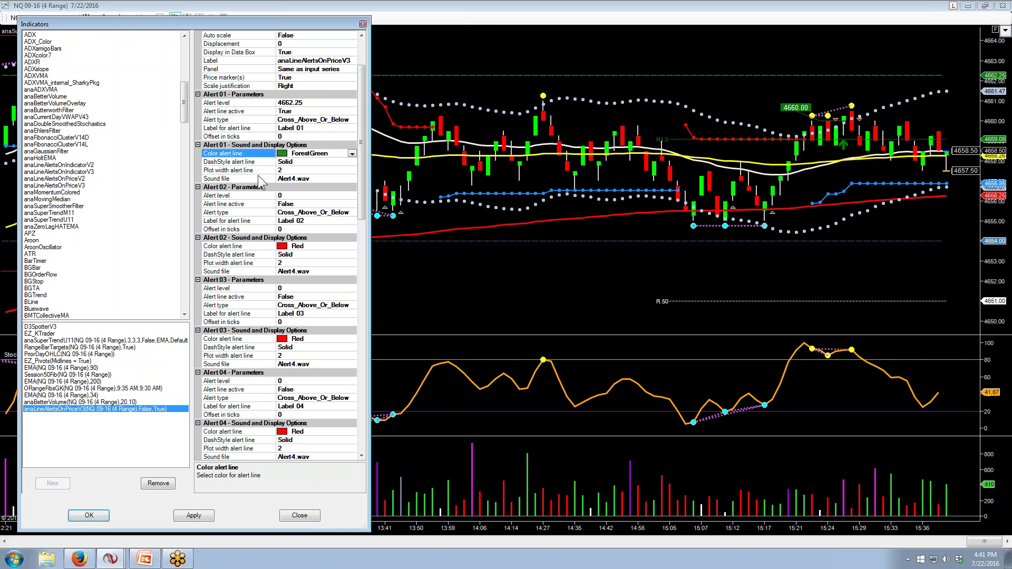
click(301, 164)
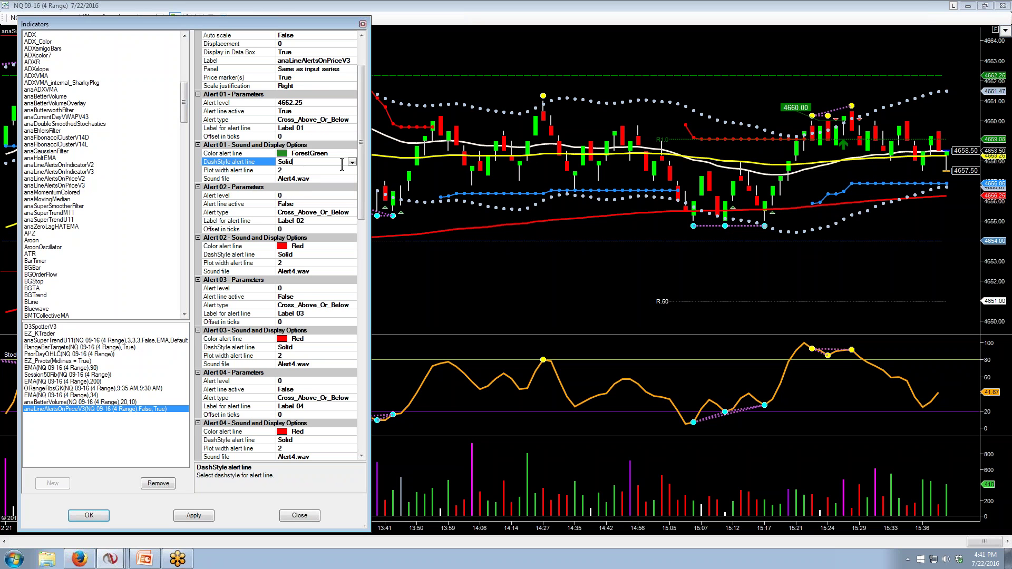
click(351, 164)
click(312, 179)
Set Alert 01's sound file to test.wav and alert type to Cross_Above_Or_Below.
click(324, 178)
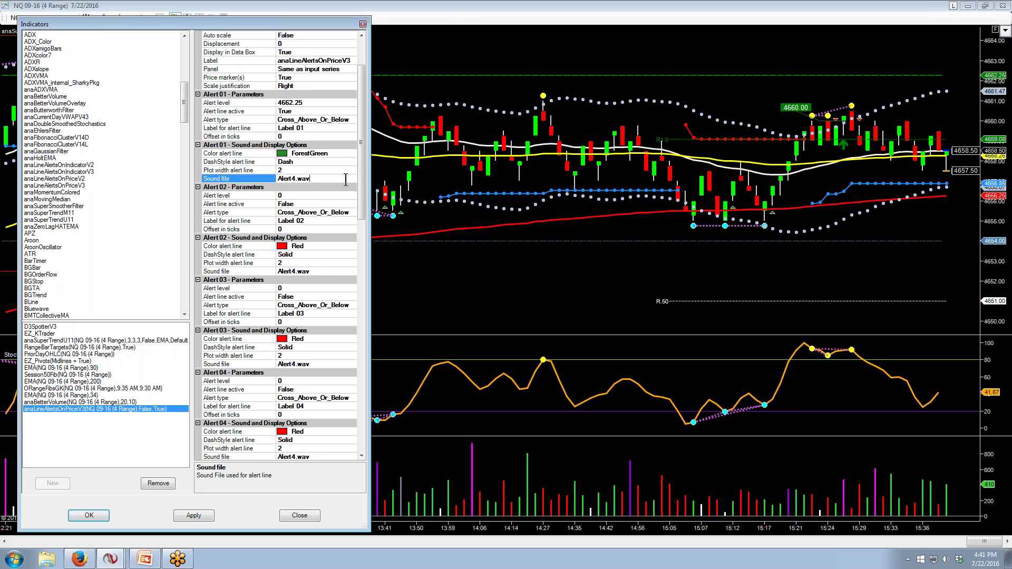
double_click(311, 179)
text(test.wa)
click(300, 121)
click(351, 120)
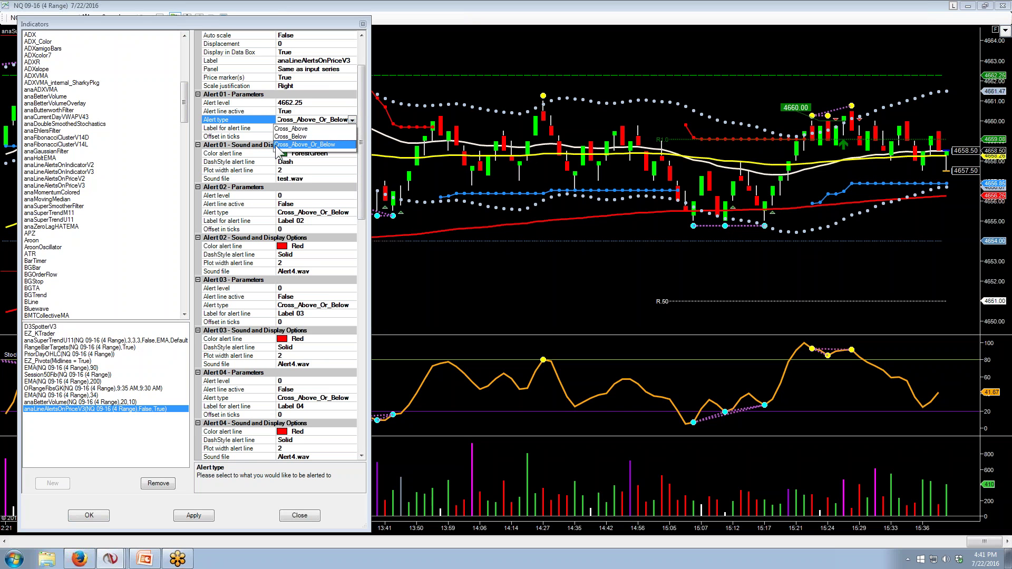
click(303, 144)
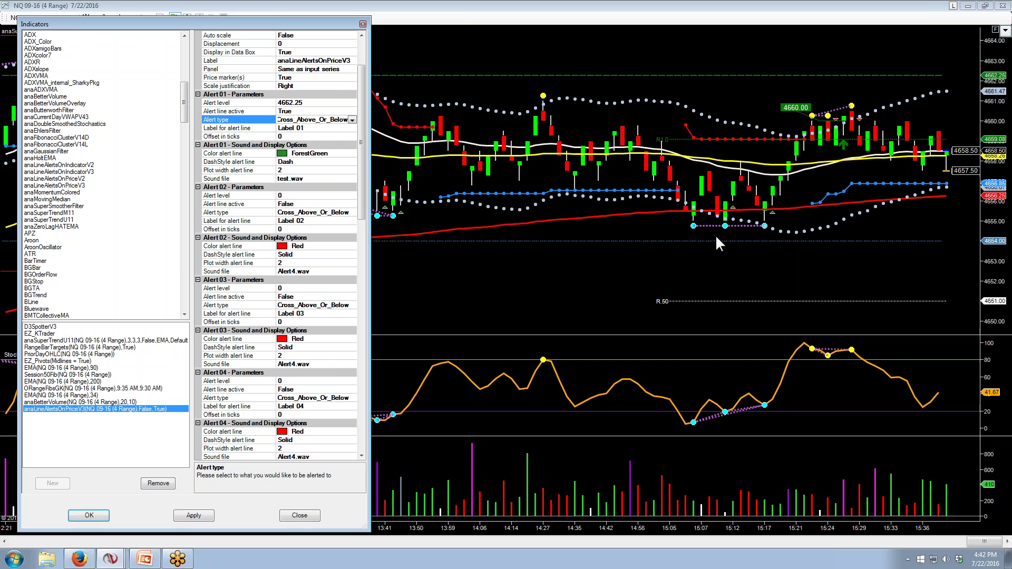
Apply and confirm the Alert 01 settings, then label the line 'prev high'.
click(185, 514)
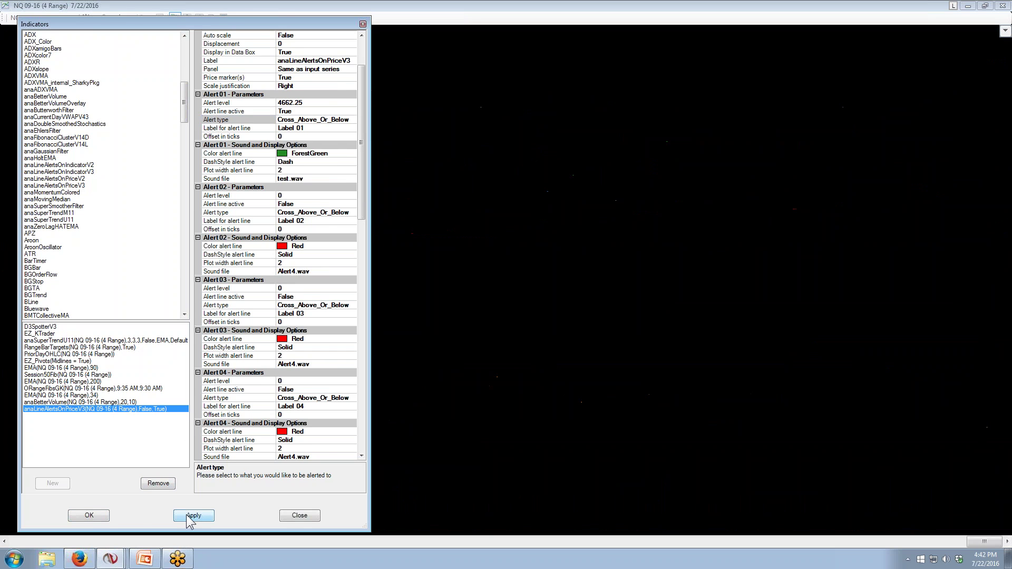
click(100, 515)
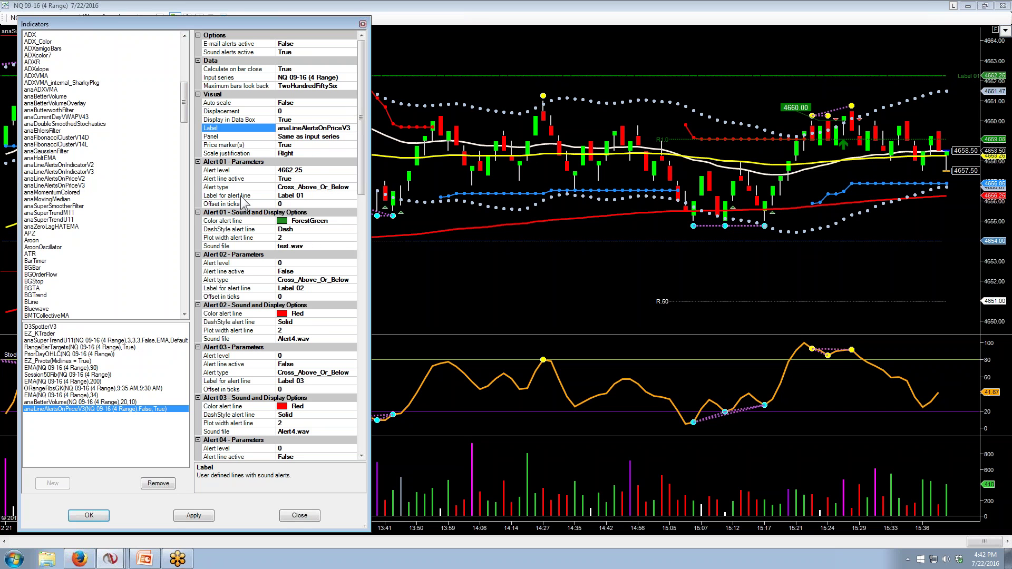
click(307, 196)
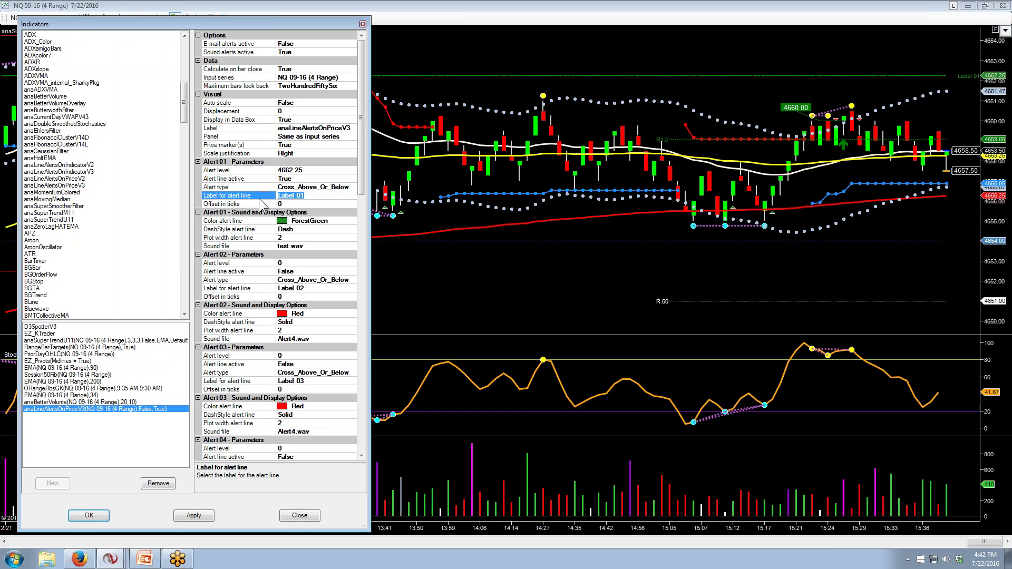
text(high)
key(BackSpace)
key(BackSpace)
key(BackSpace)
key(BackSpace)
text(prev)
text(igh)
Put the line-alerts indicator on the left scale and apply it to the chart.
click(311, 154)
click(352, 153)
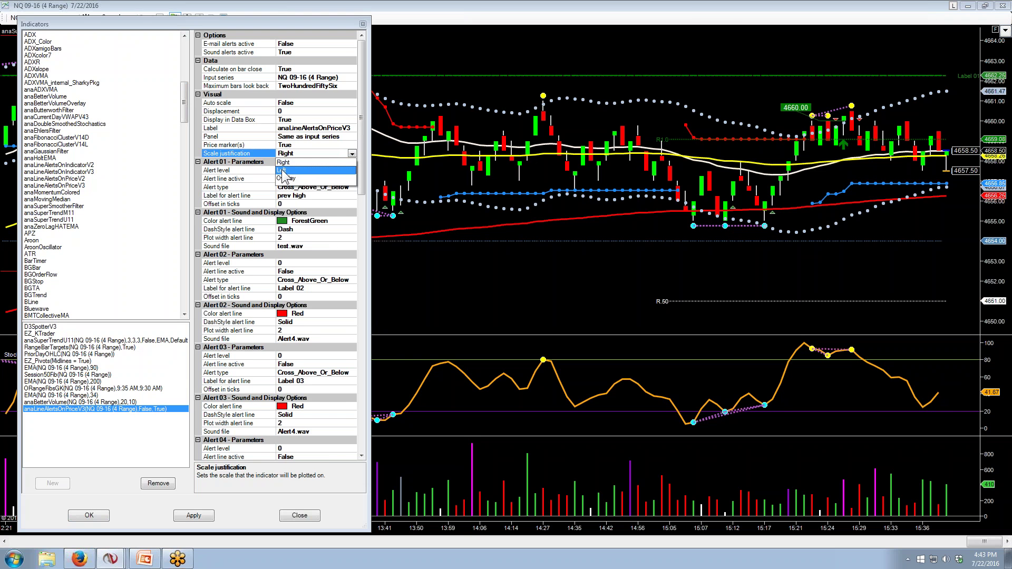
click(282, 170)
drag(251, 19, 598, 11)
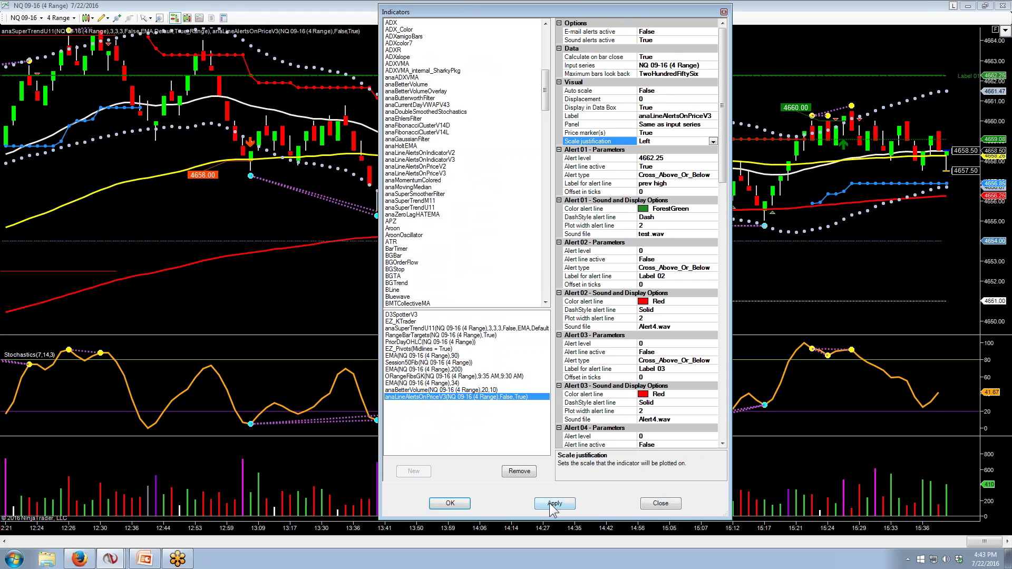
click(549, 507)
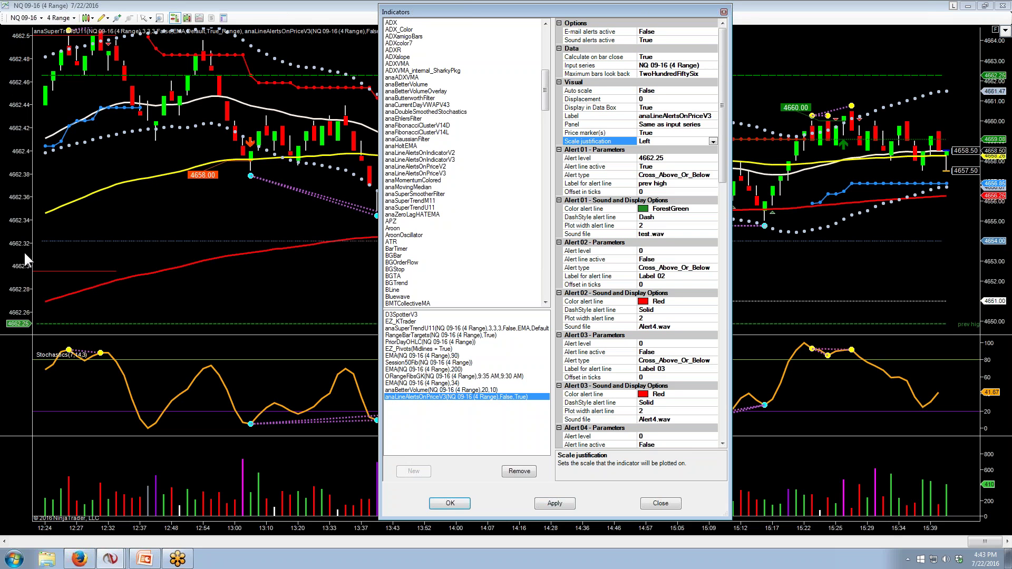
Change Scale justification to Right and apply the indicator settings.
click(712, 141)
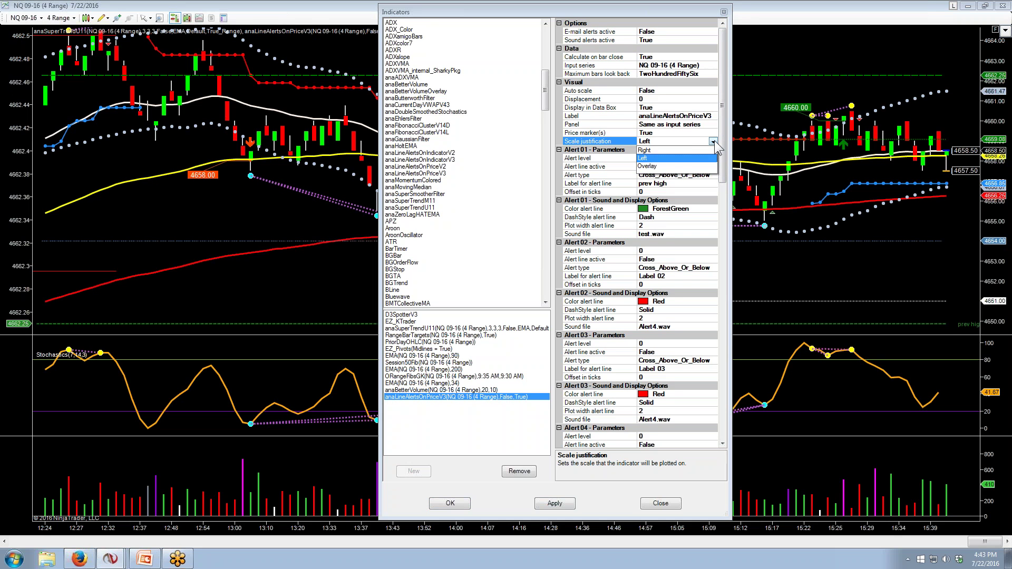
click(663, 150)
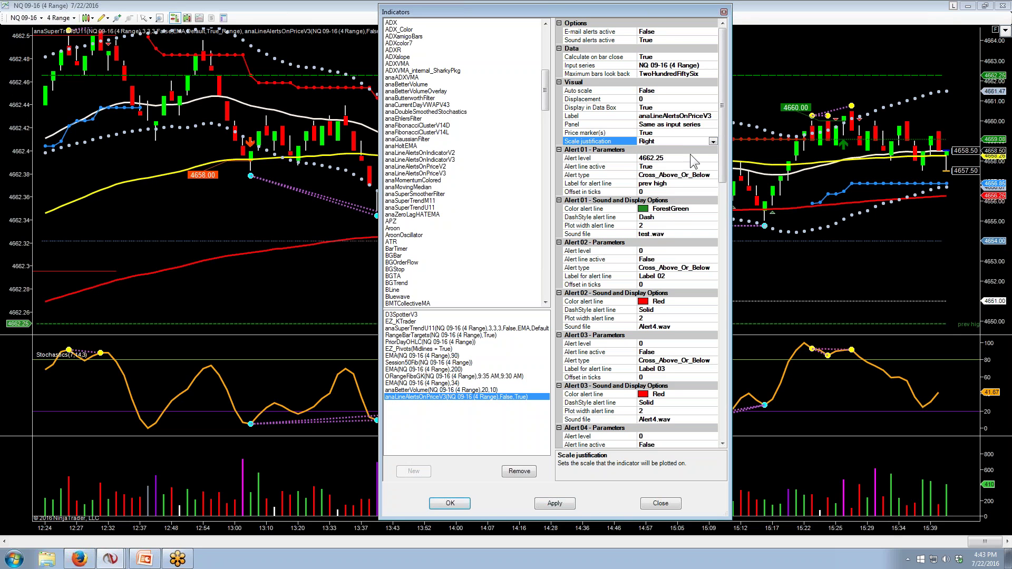
click(553, 504)
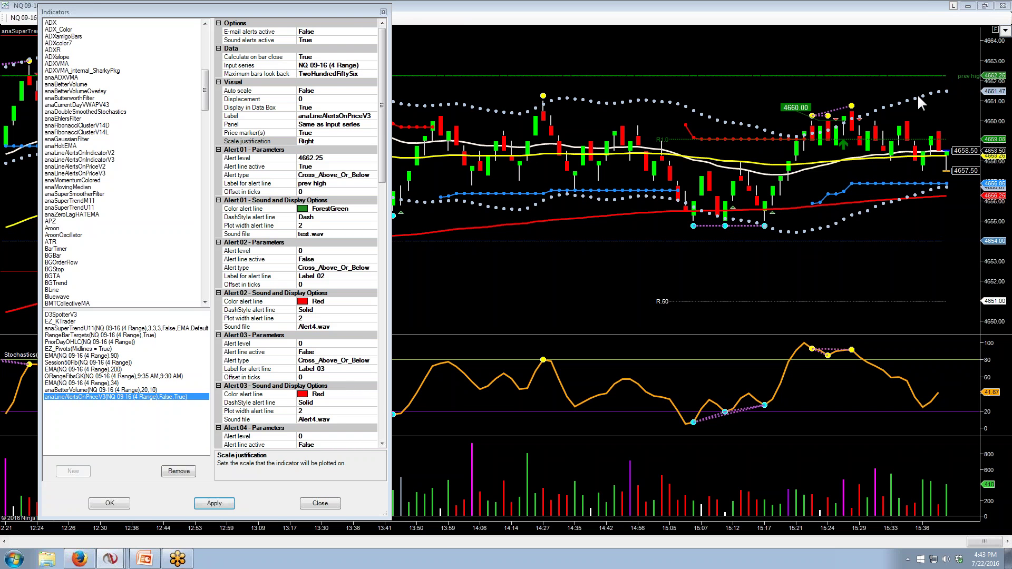
Close Indicators, then set the chart's Right side margin to 100 in Chart Properties and confirm.
click(320, 502)
right_click(474, 50)
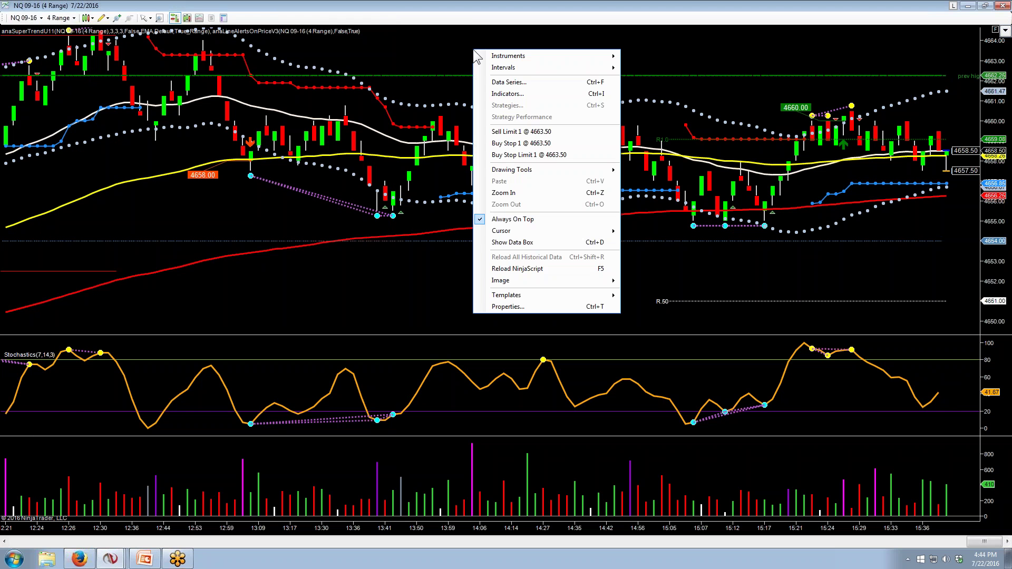
click(502, 306)
drag(424, 161, 169, 86)
scroll(411, 240, down, 2)
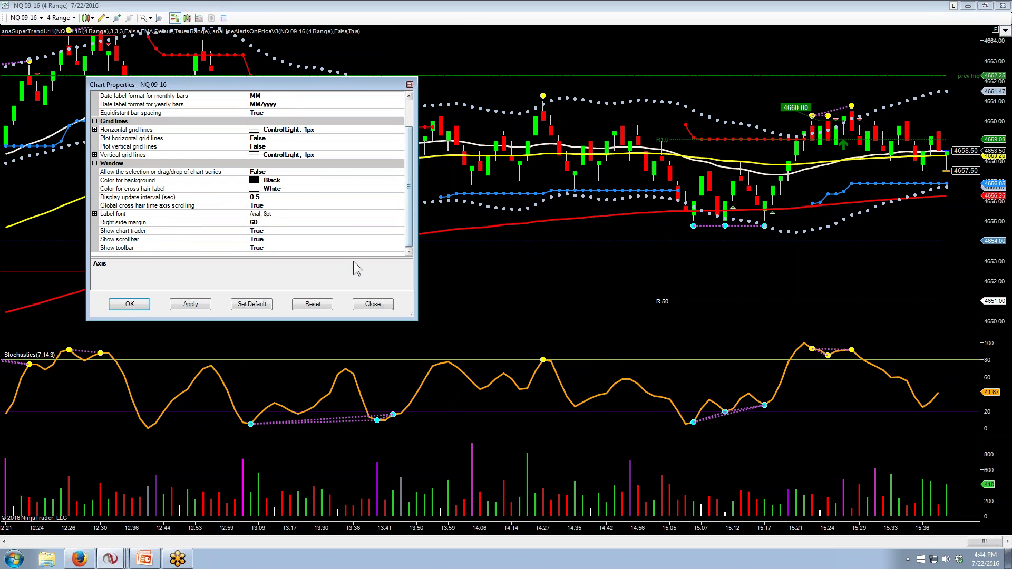
click(271, 223)
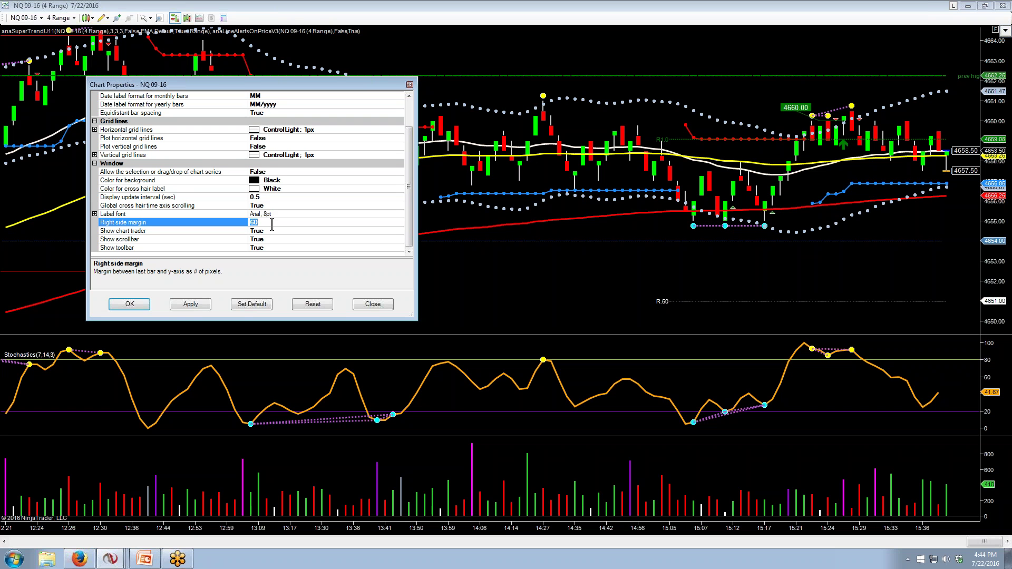
text(100)
click(185, 306)
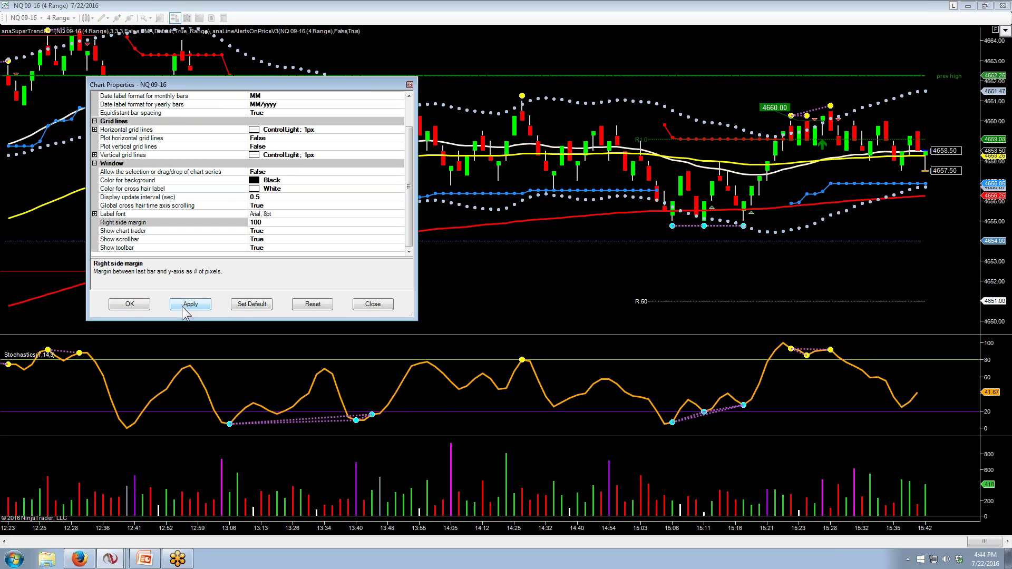
click(128, 306)
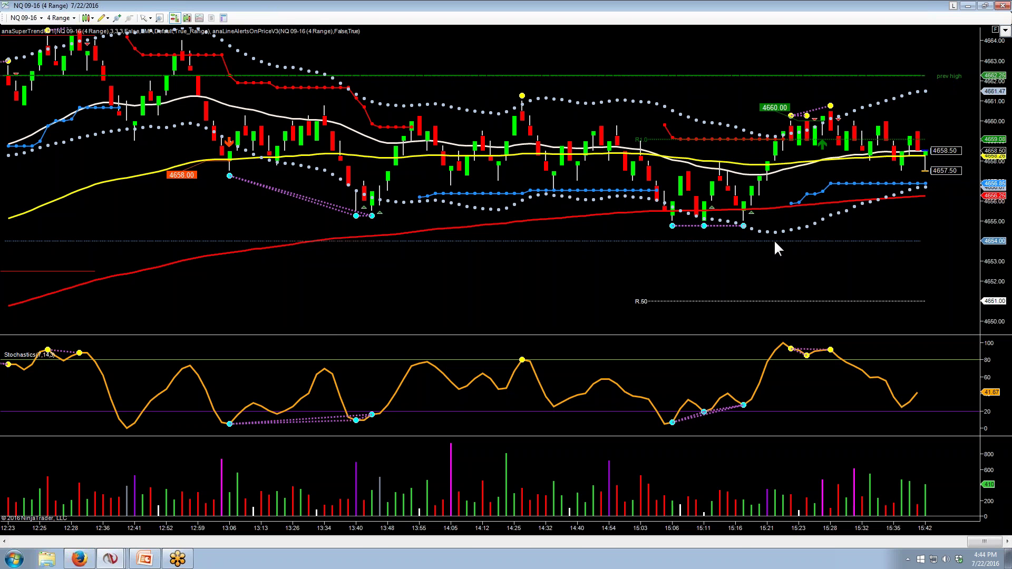
Reopen the chart's Indicators dialog and select anaLineAlertsOnPriceV3's settings.
right_click(168, 199)
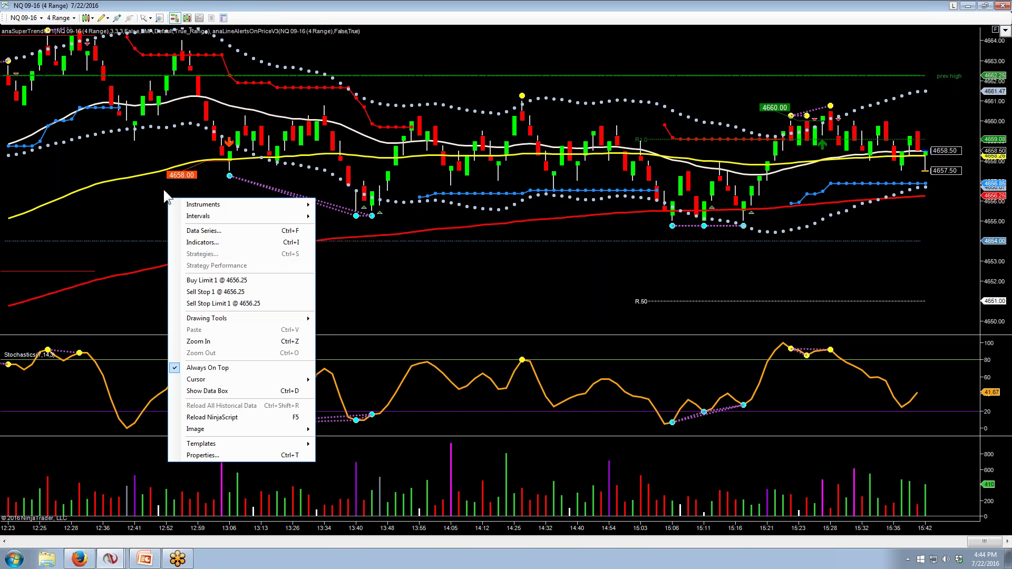
click(196, 242)
drag(431, 156, 157, 22)
click(105, 398)
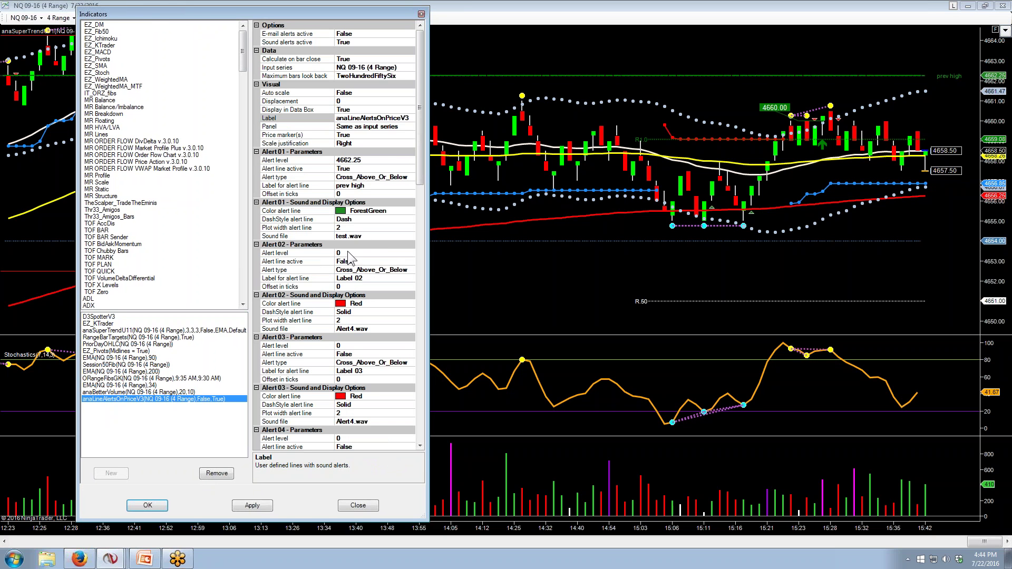
Set Alert 02 level to 4654.00, make it active, and label it 'yes open'.
click(348, 253)
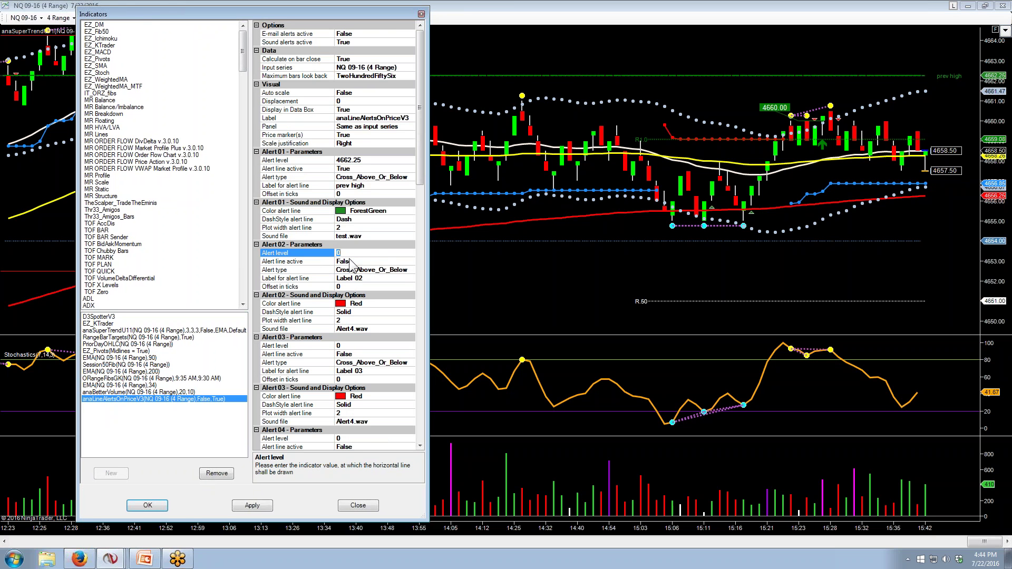
text(4654.00)
click(352, 261)
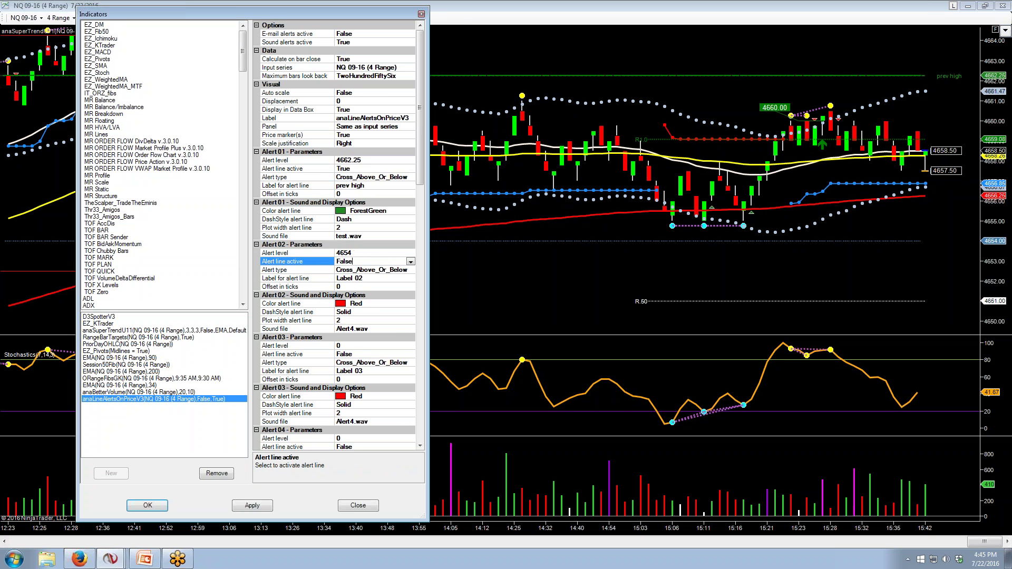
click(410, 261)
click(364, 269)
click(370, 280)
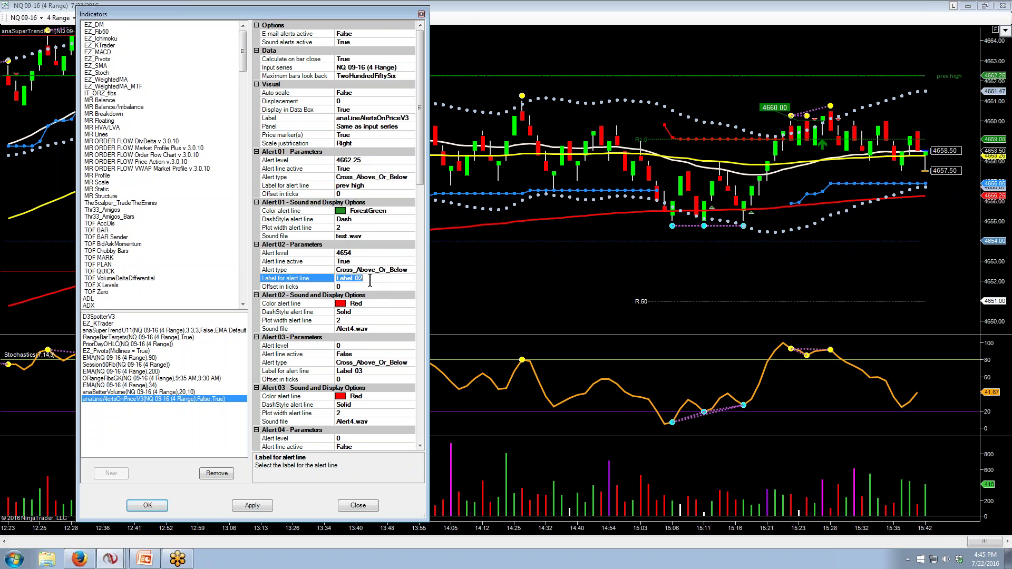
text(twa)
key(BackSpace)
key(BackSpace)
text(yes open)
Color the second alert line DodgerBlue.
click(304, 303)
click(410, 303)
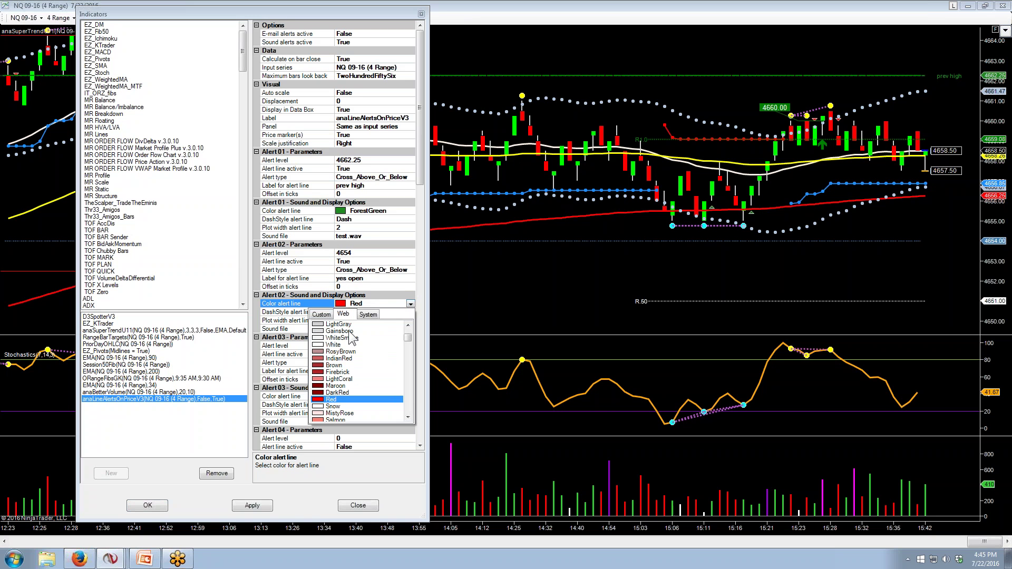
drag(407, 338, 408, 399)
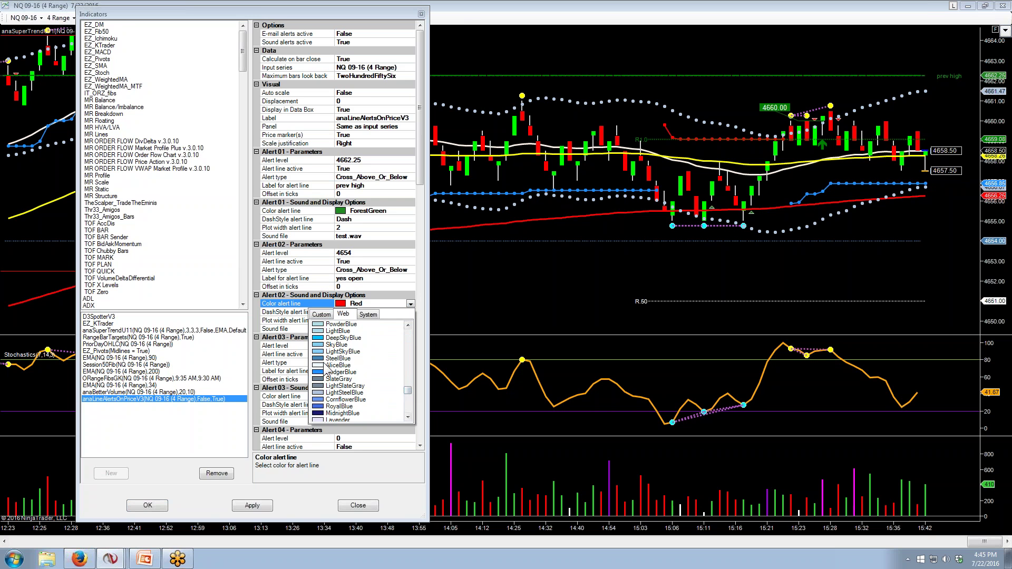
click(320, 372)
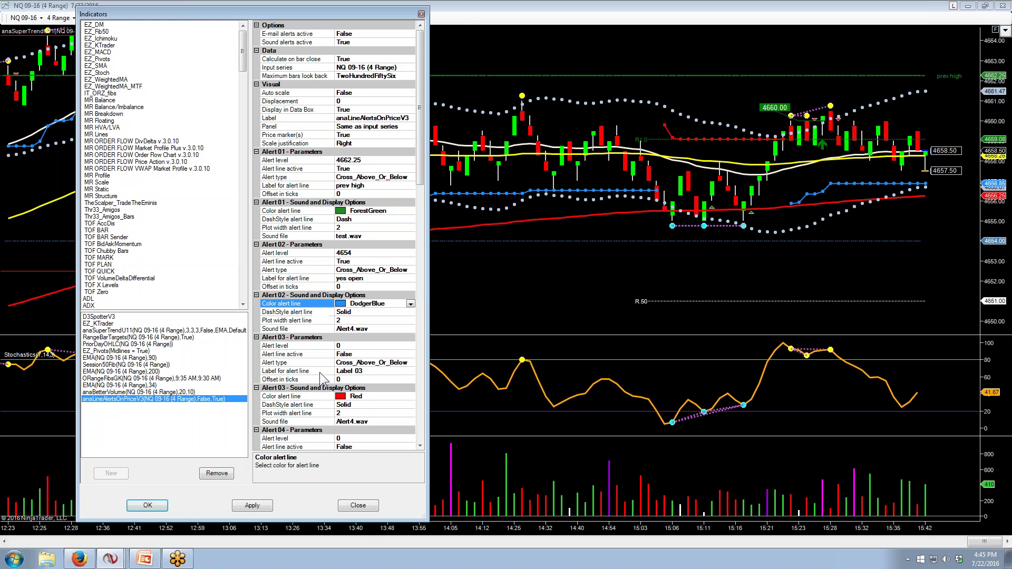
Give the second alert line the Dash style and the test.wav sound file.
click(371, 329)
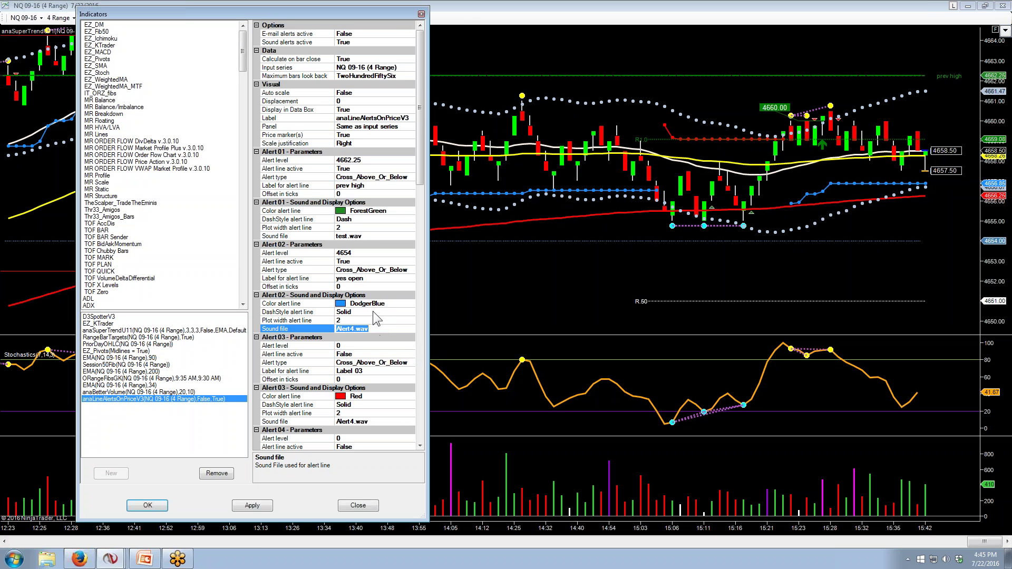
click(376, 312)
click(410, 312)
click(352, 334)
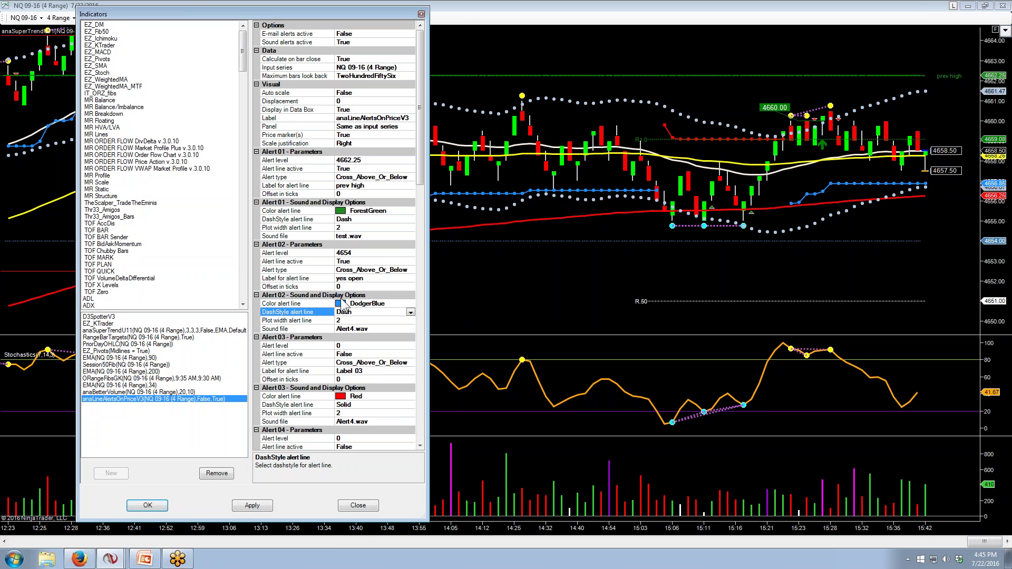
click(363, 329)
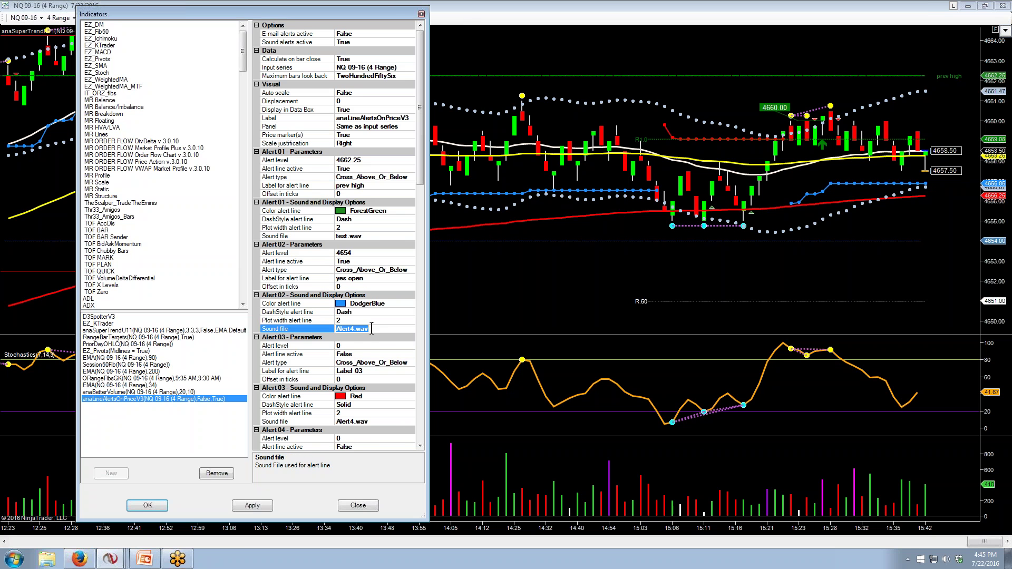
text(test.wa)
Apply the 'yes open' line settings, then remove anaLineAlertsOnPriceV3 from the applied indicators.
click(237, 504)
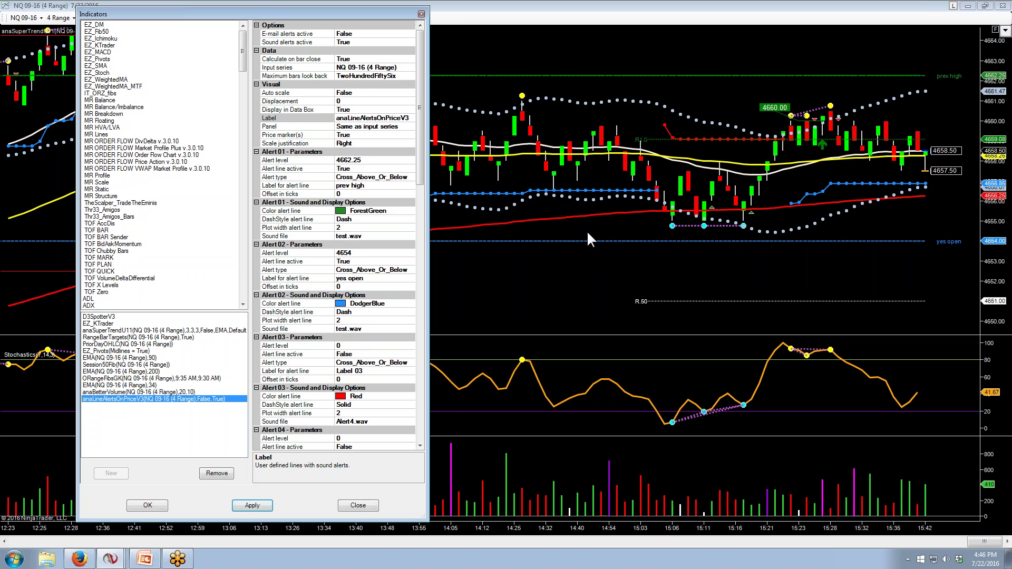
click(217, 473)
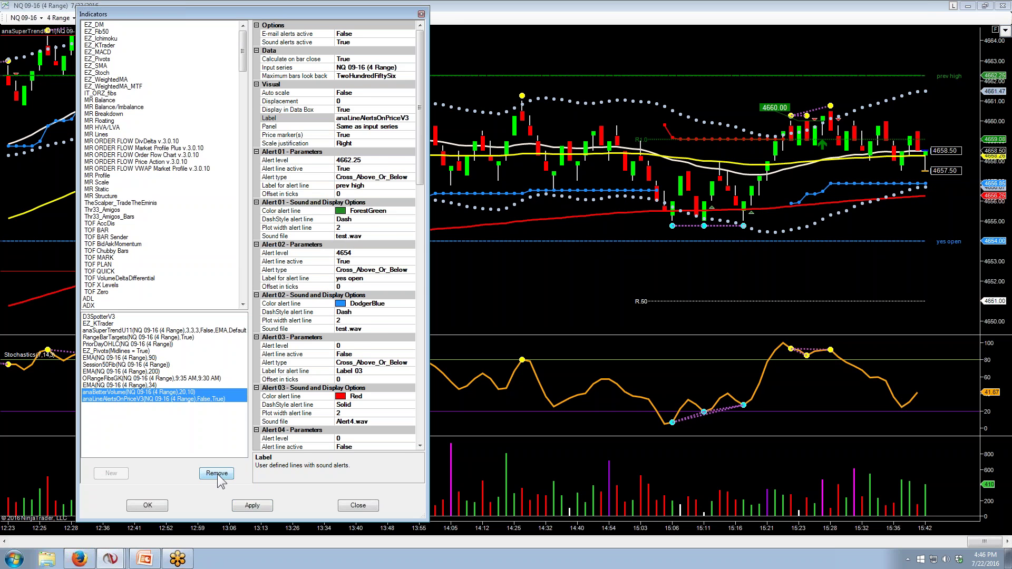
click(143, 504)
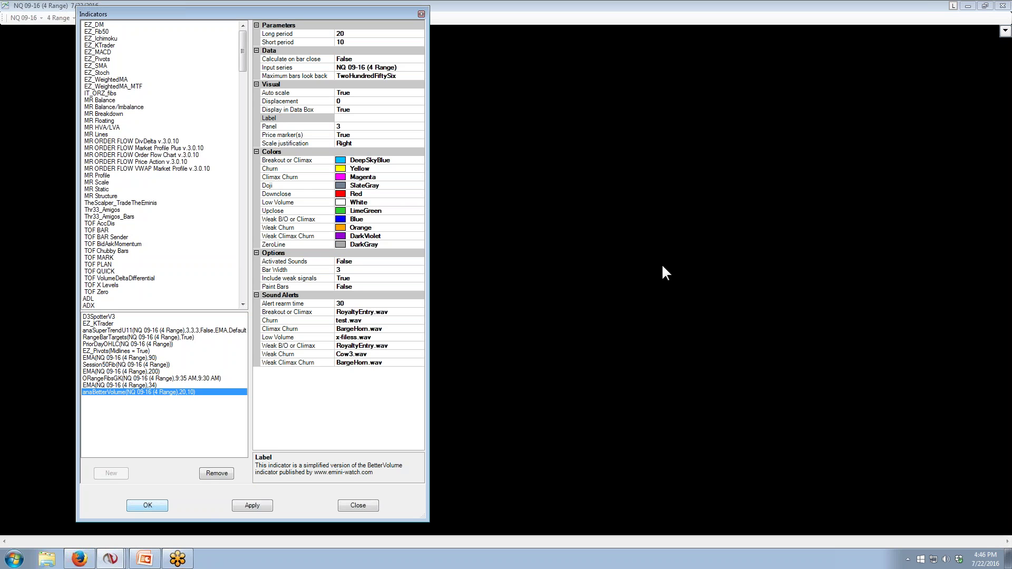